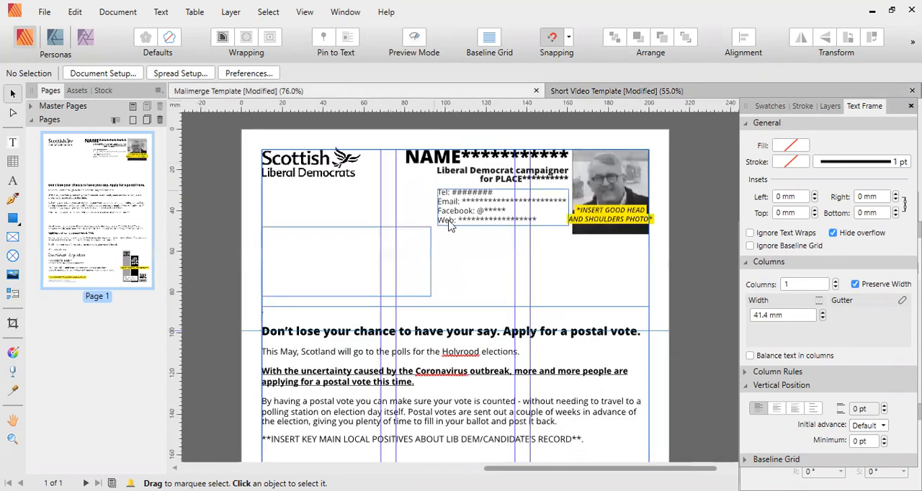
Show the Fields panel for the mailmerge letter template.
{"action": "scroll", "coordinate": [450, 226], "scroll_direction": "down", "scroll_amount": 5}
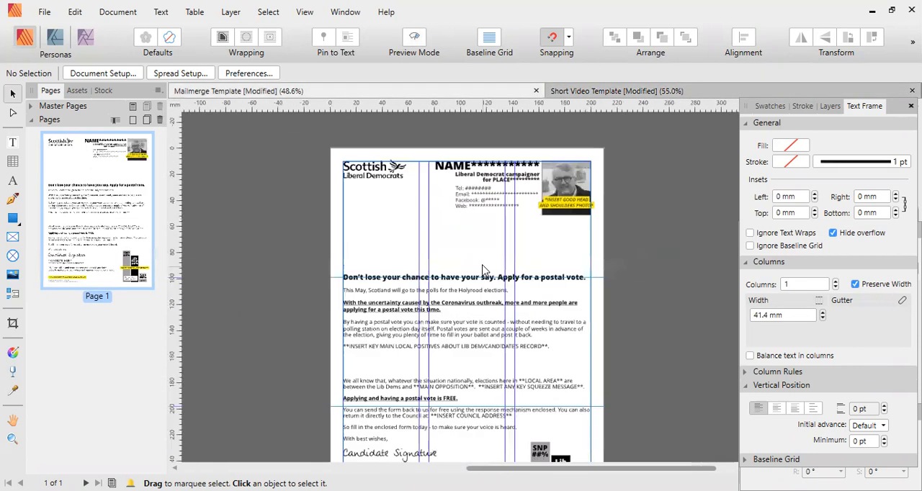
{"action": "scroll", "coordinate": [449, 256], "scroll_direction": "up", "scroll_amount": 3}
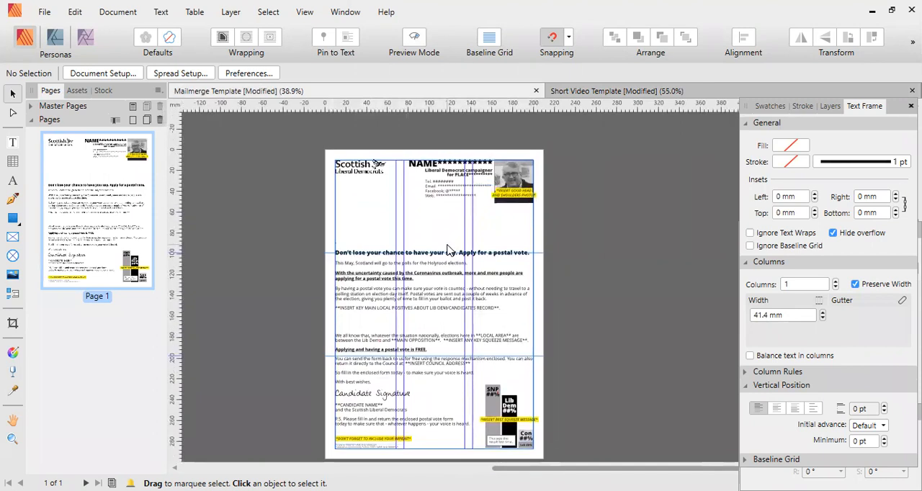
{"action": "scroll", "coordinate": [395, 280], "scroll_direction": "up", "scroll_amount": 5}
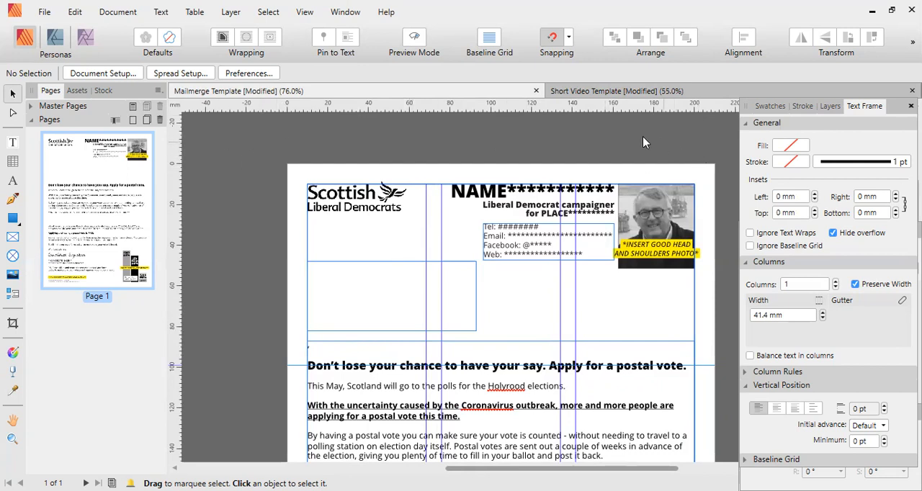
{"action": "left_click", "coordinate": [304, 13]}
{"action": "mouse_move", "coordinate": [381, 263]}
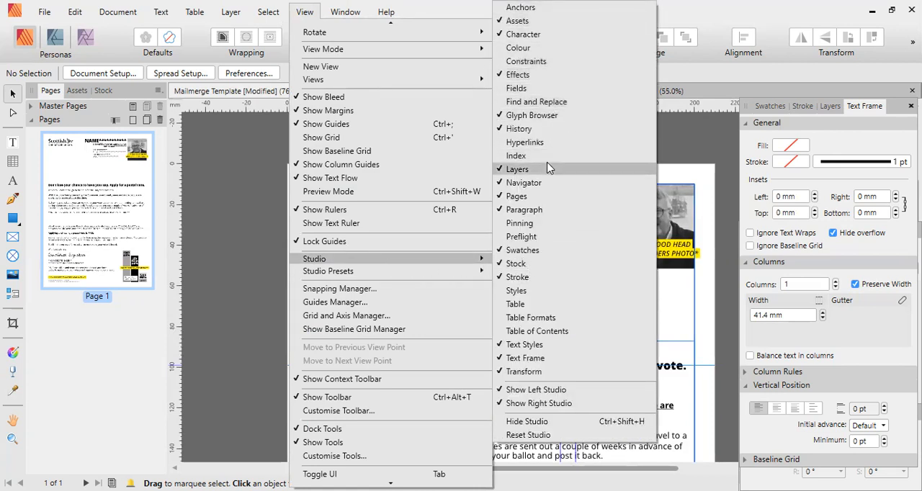
{"action": "left_click", "coordinate": [515, 89]}
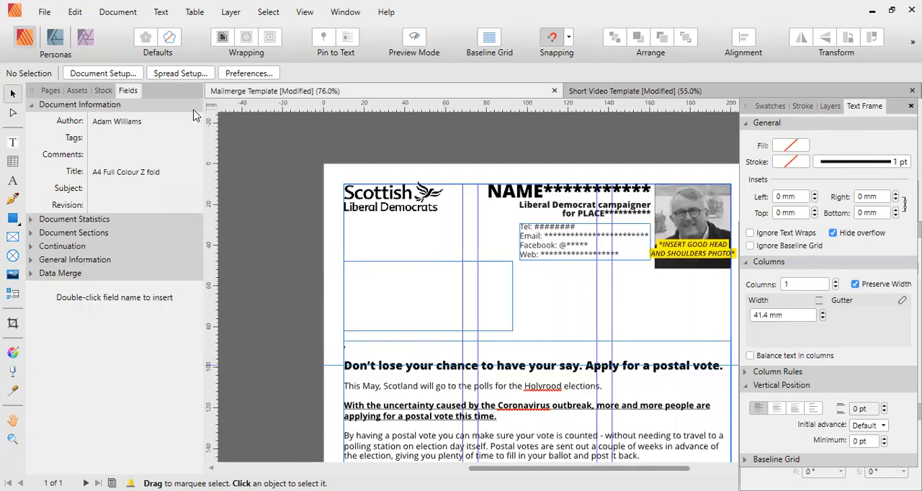
Show the Find and Replace panel as well and bring the Fields panel back to the front.
{"action": "left_click", "coordinate": [305, 11]}
{"action": "mouse_move", "coordinate": [420, 261]}
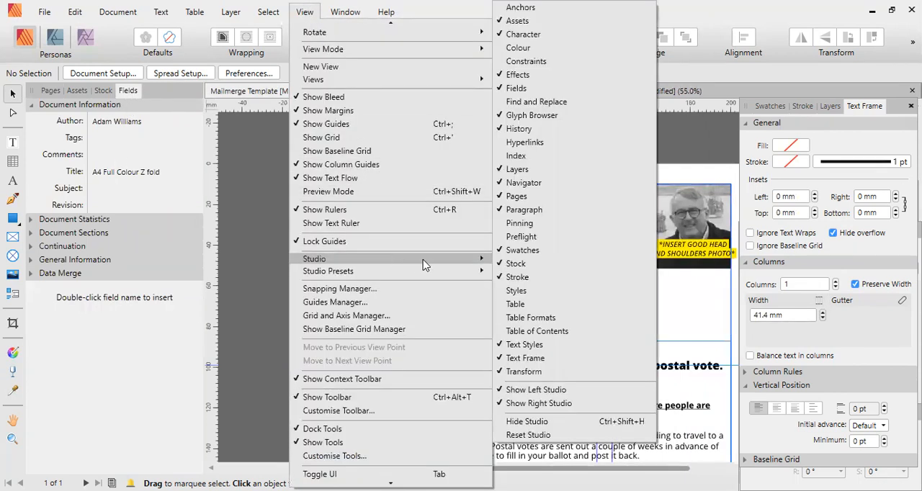
{"action": "left_click", "coordinate": [568, 106]}
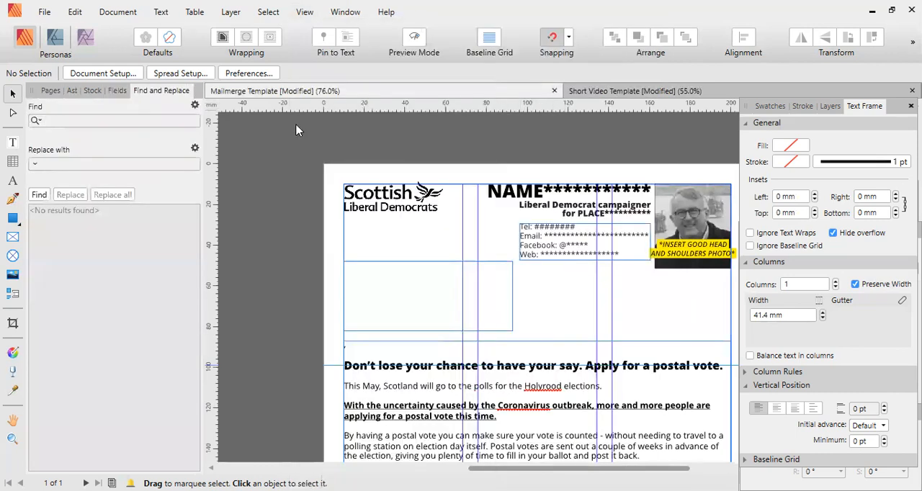
{"action": "left_click", "coordinate": [118, 91]}
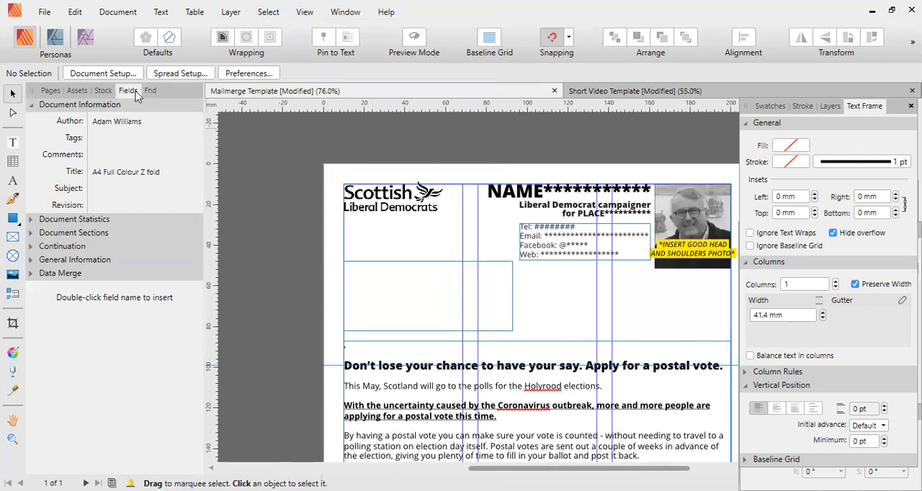
Open the Data Merge Manager and add TEST MAILMERGE FILE.xlsx from the Desktop as the merge source.
{"action": "left_click_drag", "start_coordinate": [544, 302], "coordinate": [483, 277]}
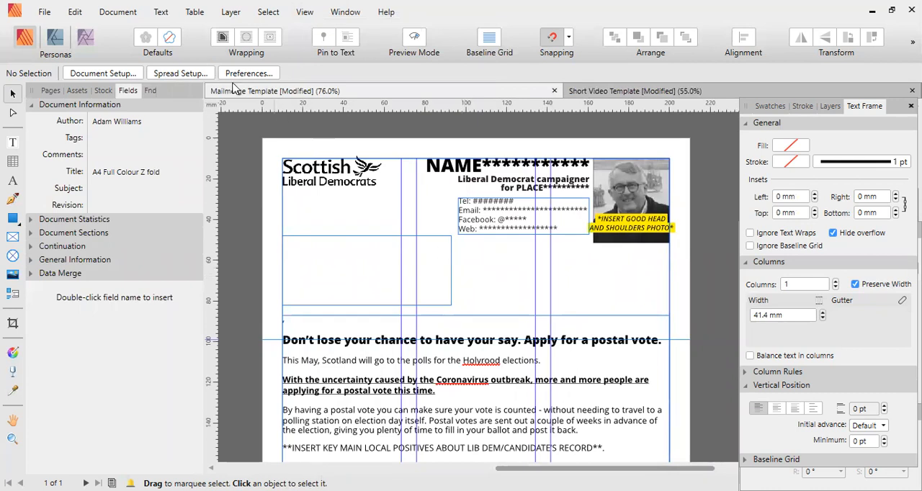
{"action": "left_click", "coordinate": [134, 14]}
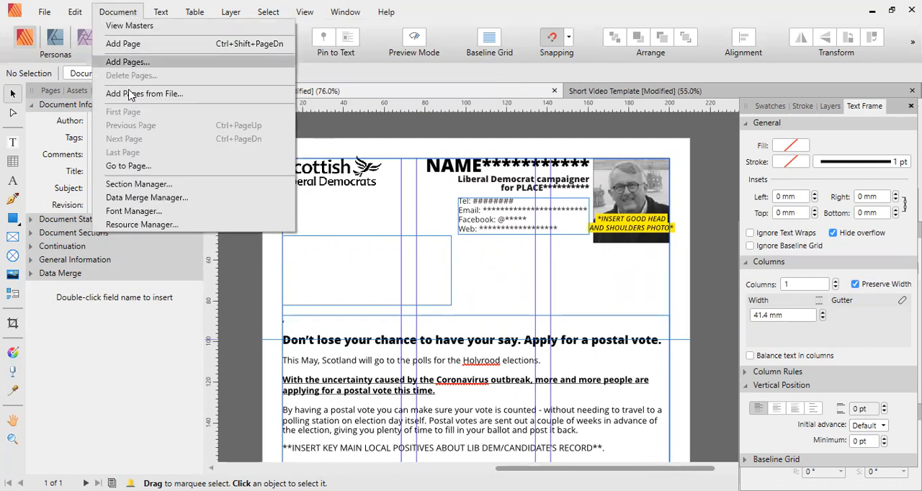
{"action": "left_click", "coordinate": [132, 200]}
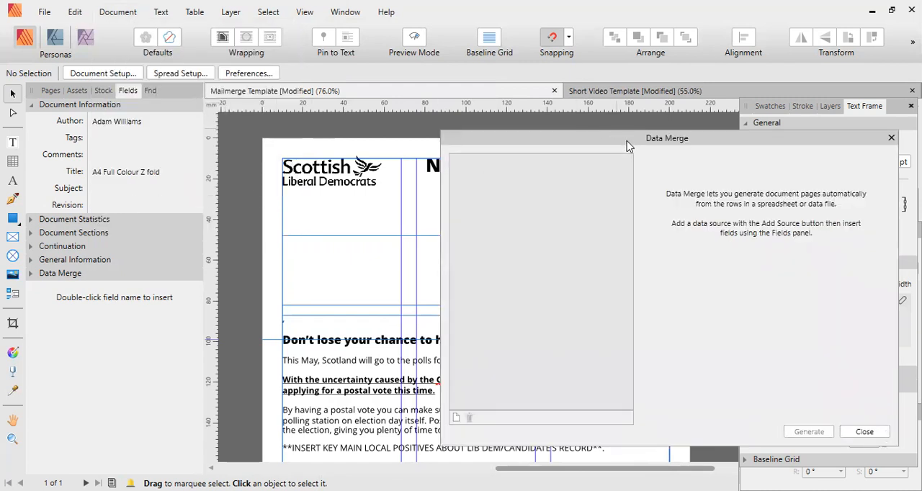
{"action": "left_click_drag", "start_coordinate": [626, 147], "coordinate": [470, 148]}
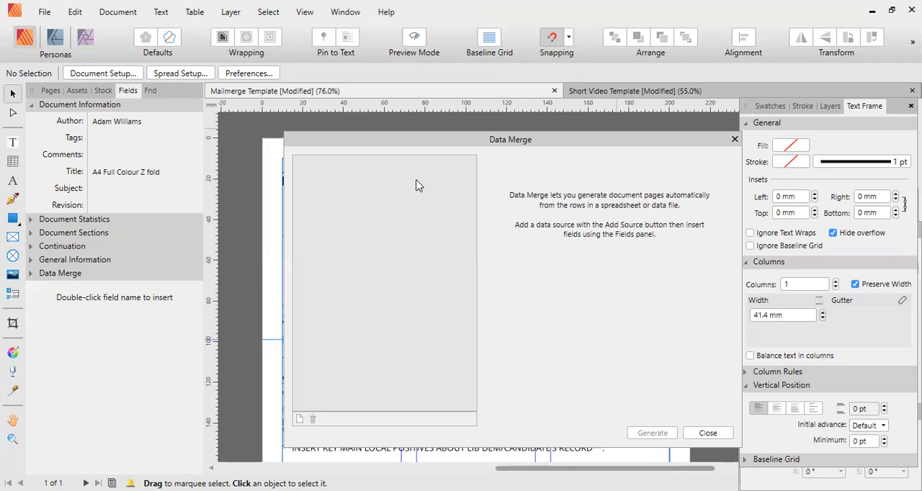
{"action": "left_click", "coordinate": [301, 420]}
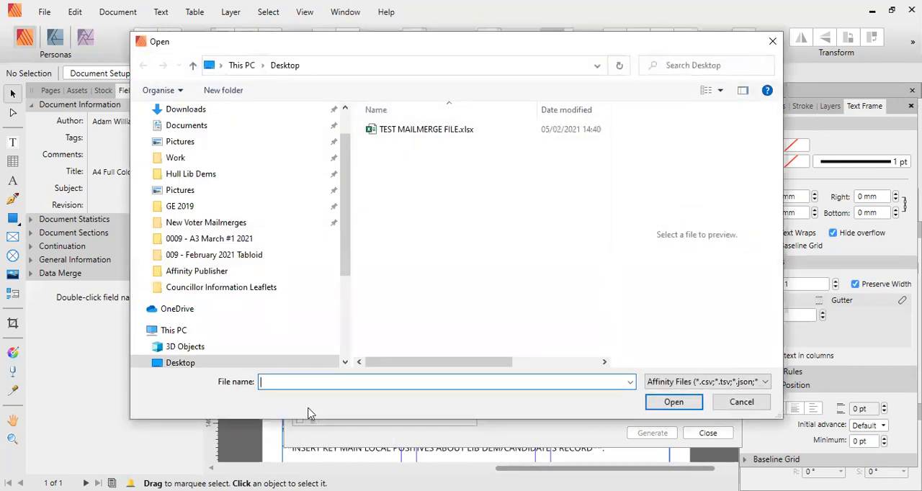
{"action": "left_click", "coordinate": [427, 132]}
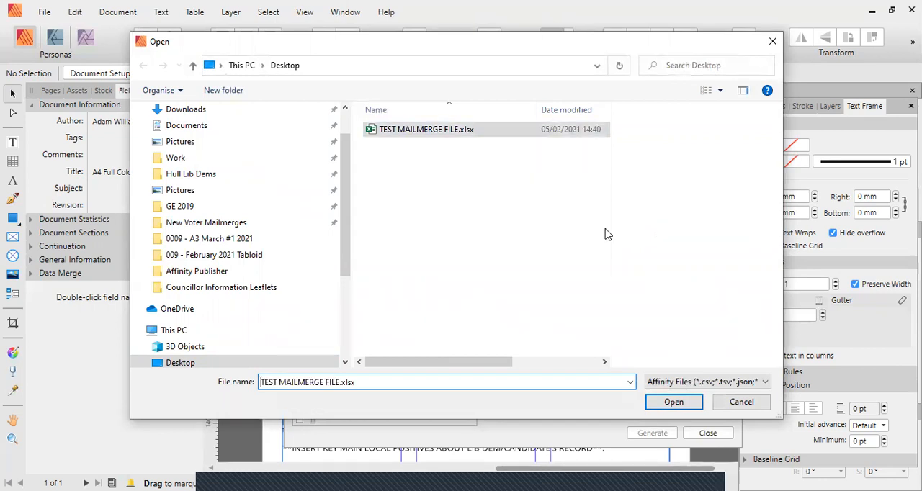
{"action": "left_click", "coordinate": [671, 404]}
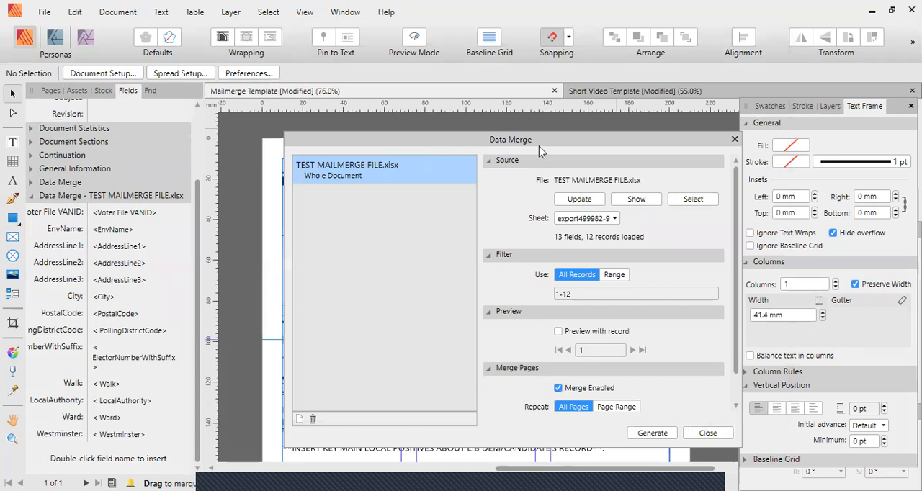
Examine the merge source's filter, preview and page options, keeping the filter on all records.
{"action": "left_click_drag", "start_coordinate": [540, 149], "coordinate": [683, 154]}
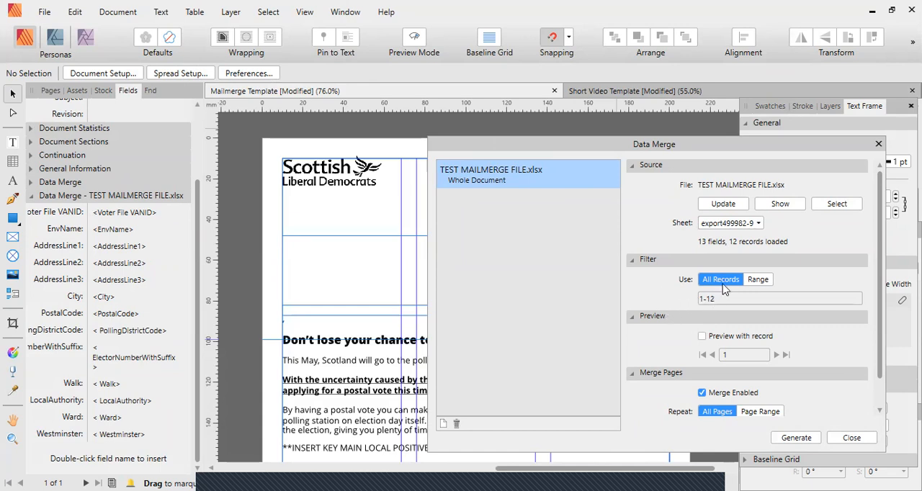
{"action": "left_click", "coordinate": [758, 282]}
{"action": "left_click", "coordinate": [728, 286]}
{"action": "scroll", "coordinate": [678, 299], "scroll_direction": "down", "scroll_amount": 1}
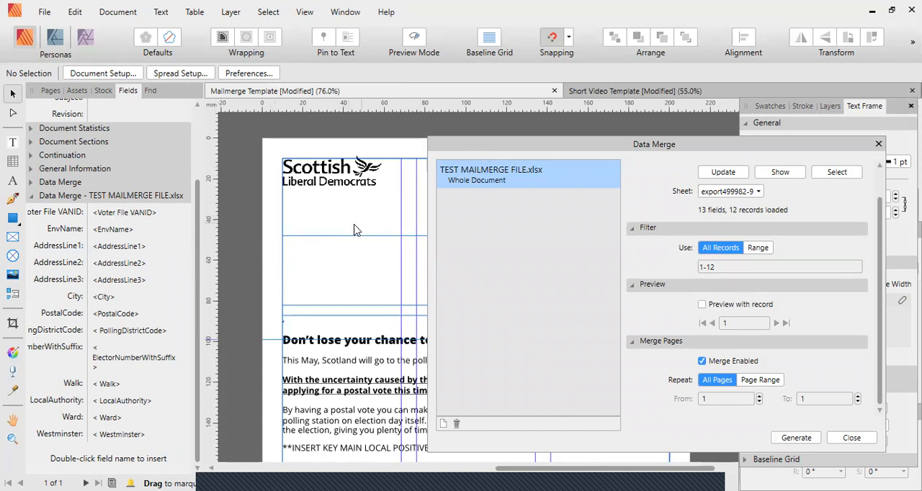
Insert the EnvName, AddressLine1, AddressLine2, AddressLine3, City and PostalCode merge fields into the empty text frame below the logo.
{"action": "left_click", "coordinate": [300, 243]}
{"action": "left_click_drag", "start_coordinate": [310, 247], "coordinate": [264, 227]}
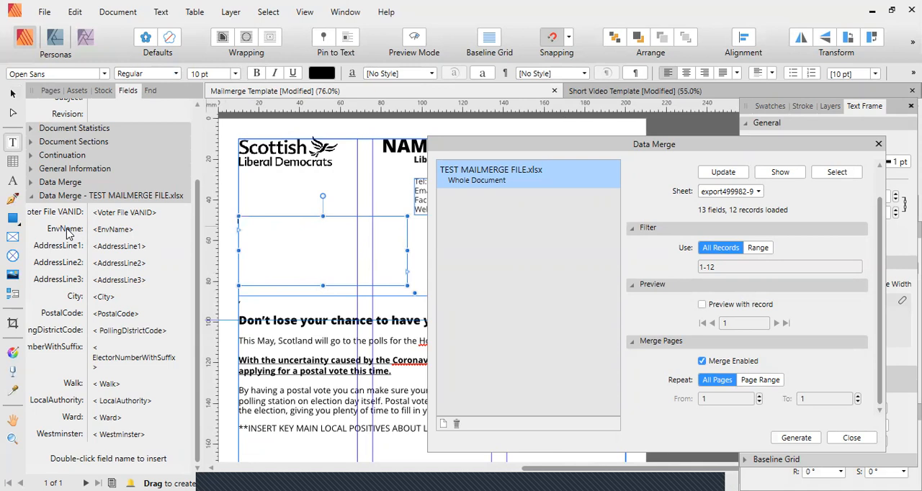
{"action": "double_click", "coordinate": [65, 229]}
{"action": "double_click", "coordinate": [67, 246]}
{"action": "double_click", "coordinate": [70, 265]}
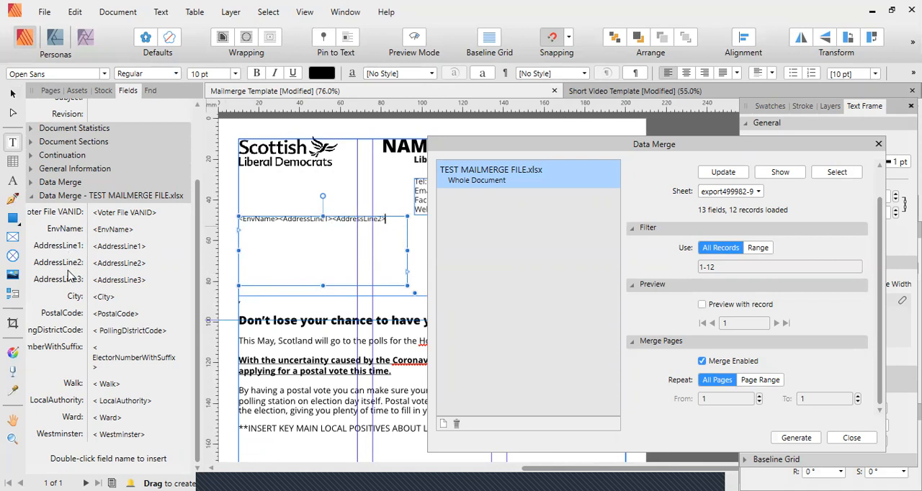
{"action": "double_click", "coordinate": [69, 281]}
{"action": "double_click", "coordinate": [74, 299]}
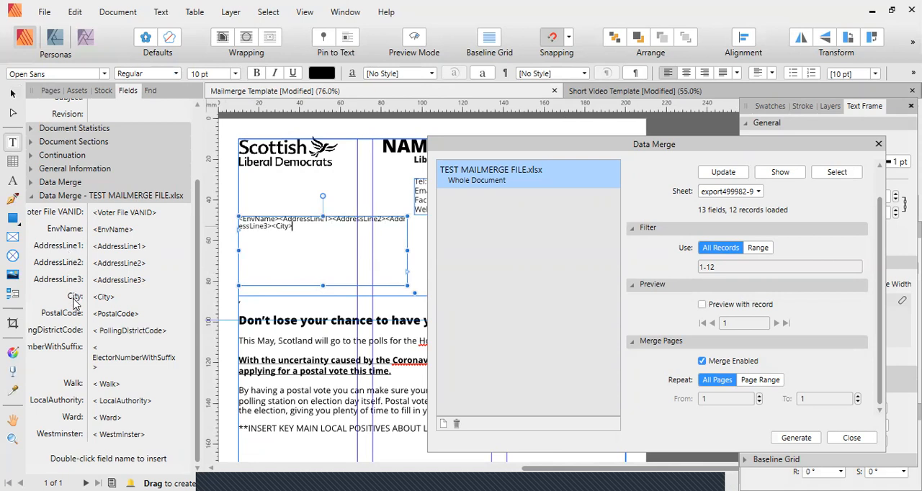
{"action": "double_click", "coordinate": [70, 317]}
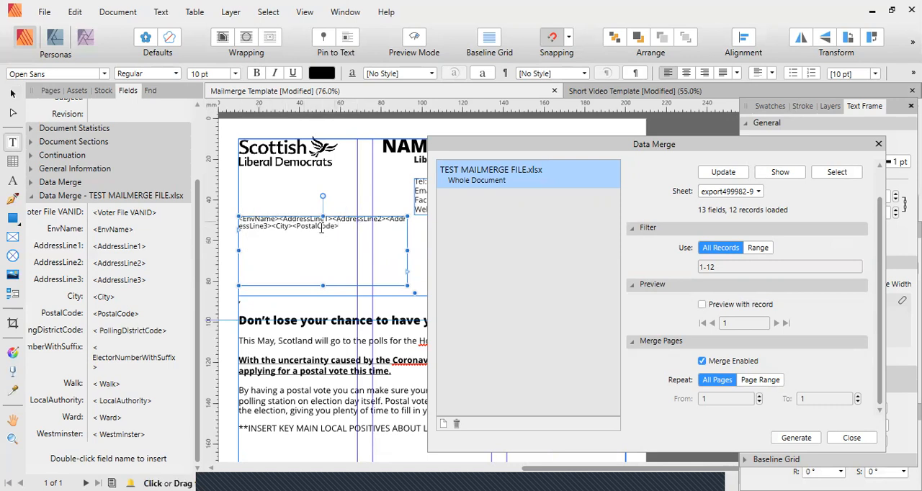
Break the address block so that each of the six merge fields sits on its own line.
{"action": "scroll", "coordinate": [382, 220], "scroll_direction": "up", "scroll_amount": 2}
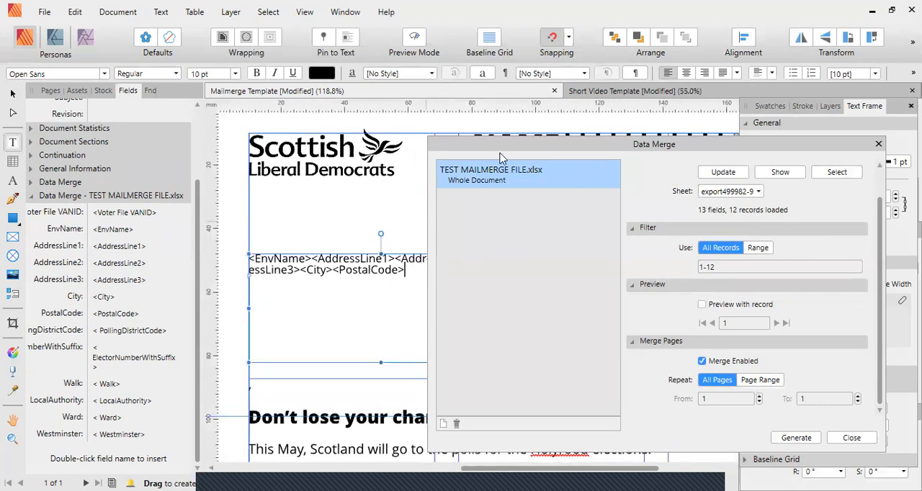
{"action": "left_click_drag", "start_coordinate": [576, 151], "coordinate": [658, 151]}
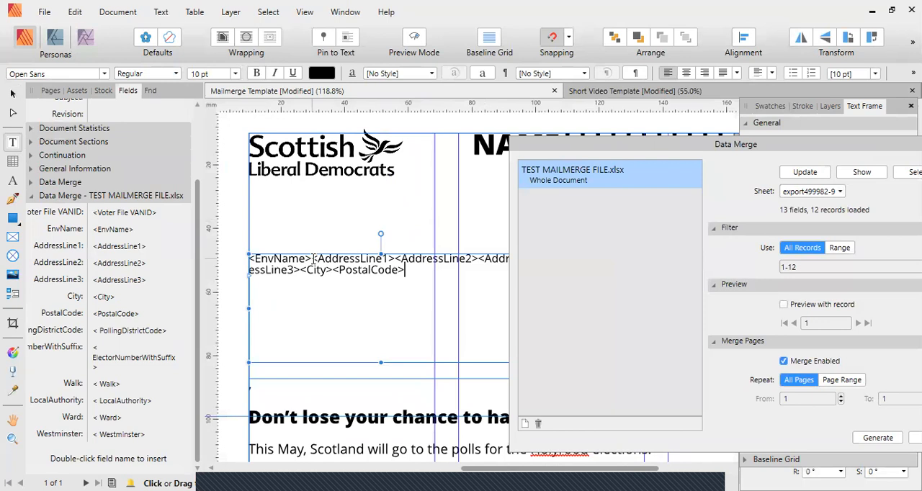
{"action": "key", "text": "Return"}
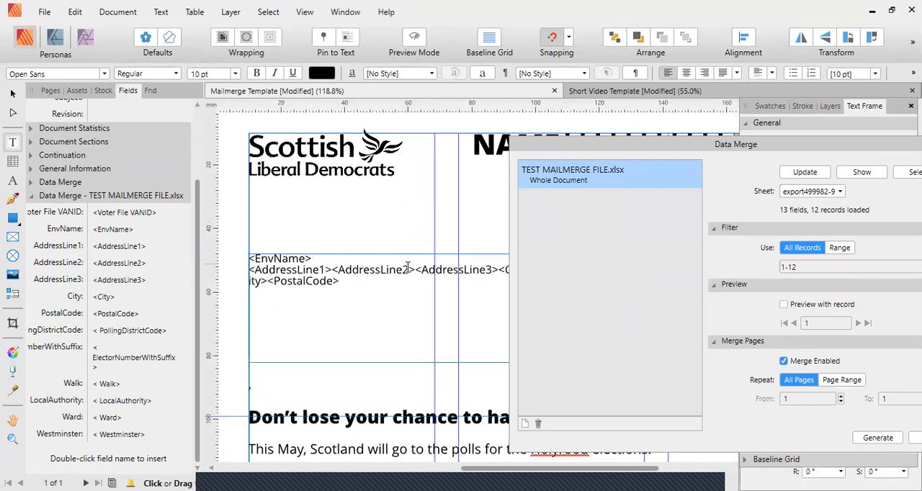
{"action": "left_click", "coordinate": [331, 270]}
{"action": "key", "text": "Return"}
{"action": "left_click", "coordinate": [334, 281]}
{"action": "key", "text": "Return"}
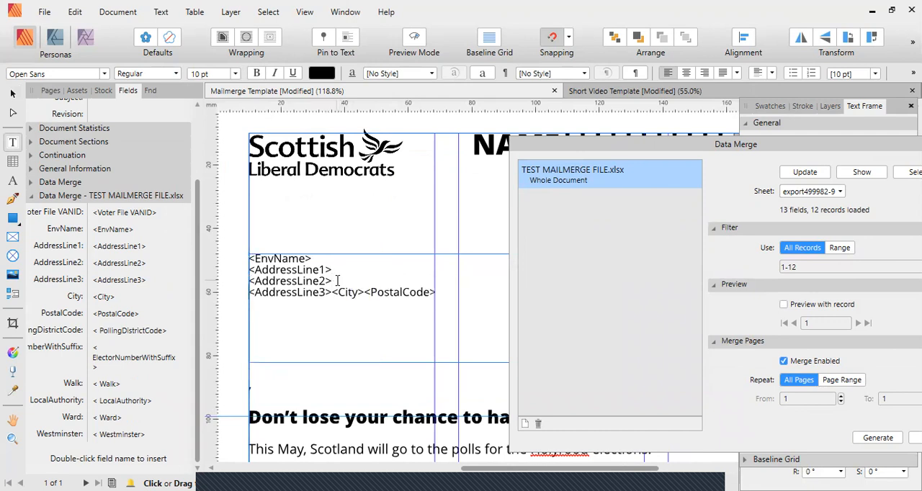
{"action": "left_click", "coordinate": [334, 292]}
{"action": "key", "text": "Return"}
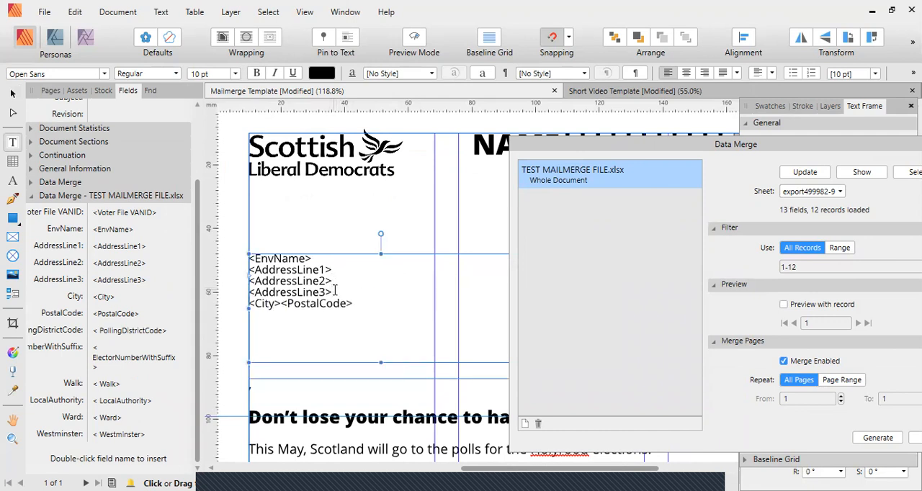
{"action": "left_click", "coordinate": [284, 304]}
{"action": "key", "text": "Return"}
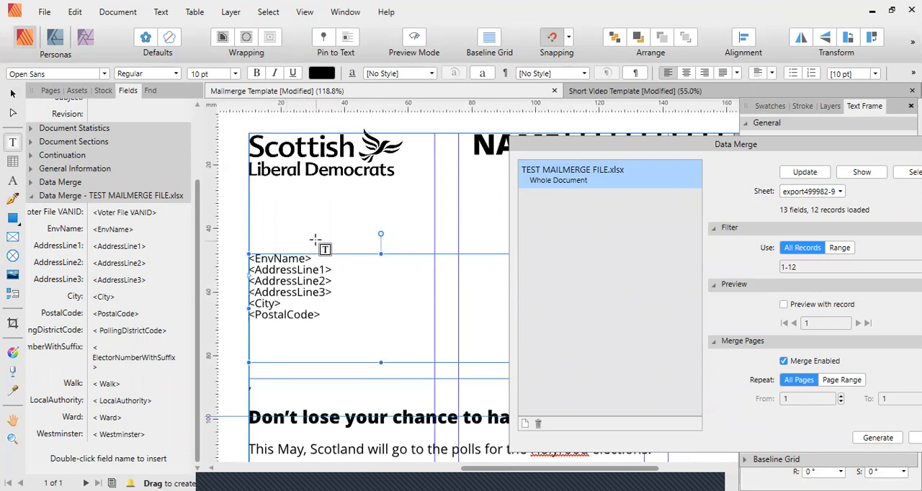
Try a 12 pt text size on the six address fields and settle on 11 pt.
{"action": "left_click_drag", "start_coordinate": [312, 258], "coordinate": [242, 256]}
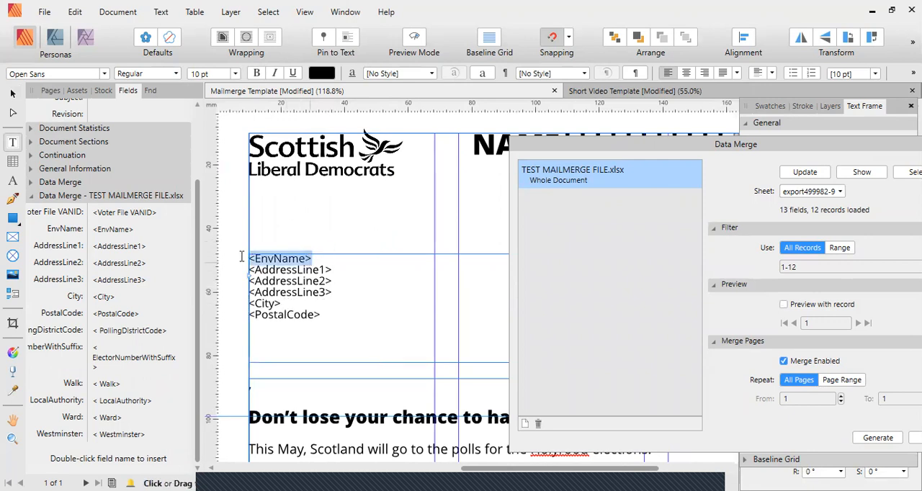
{"action": "left_click_drag", "start_coordinate": [323, 314], "coordinate": [219, 254]}
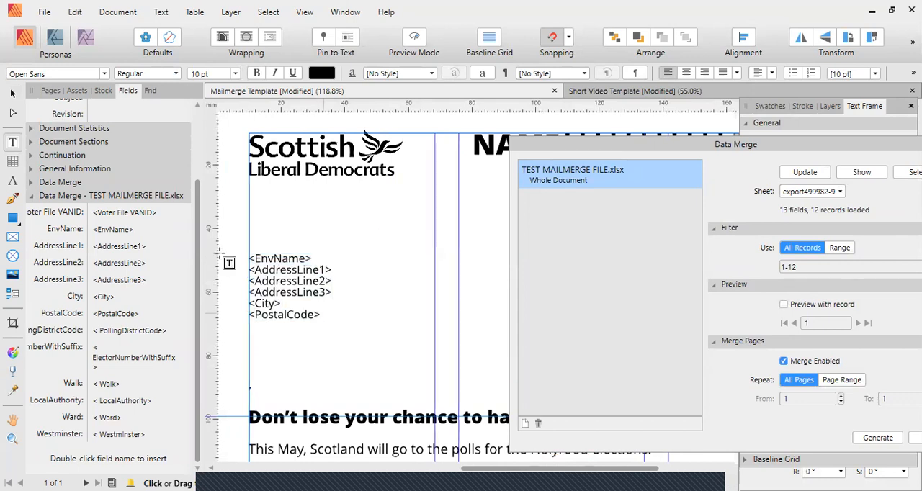
{"action": "left_click", "coordinate": [235, 74]}
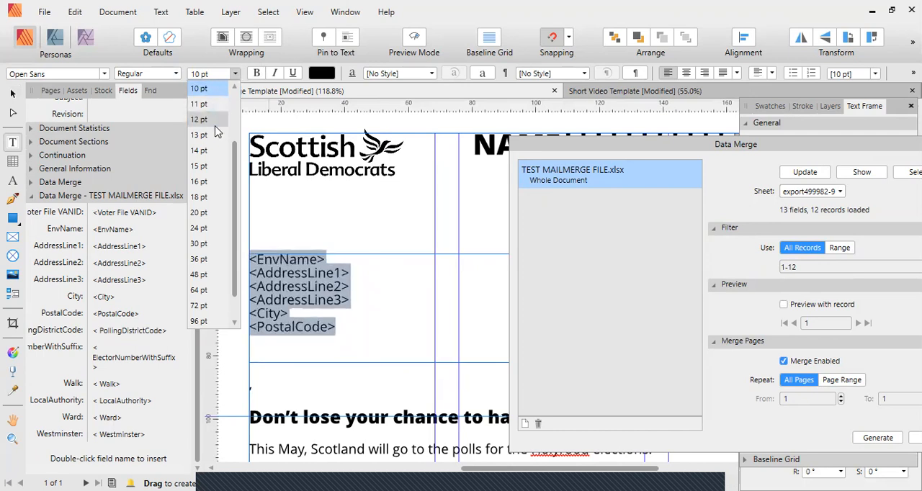
{"action": "left_click", "coordinate": [214, 121]}
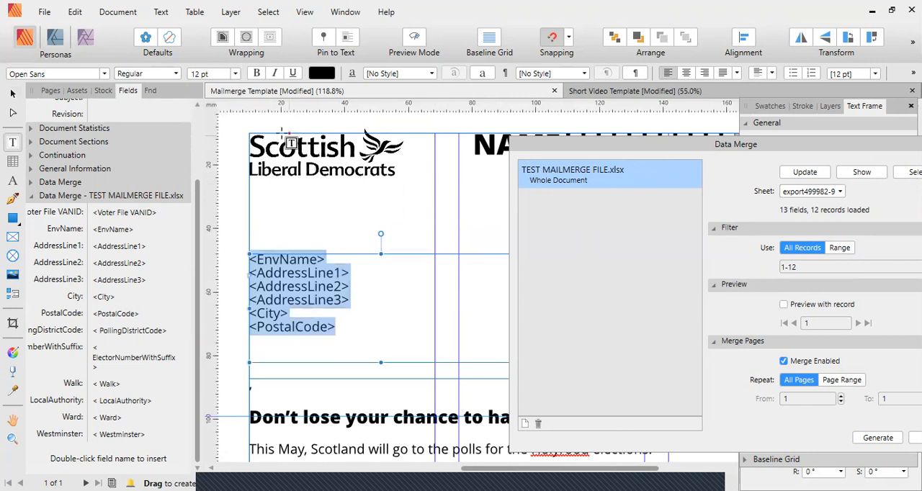
{"action": "left_click", "coordinate": [235, 73]}
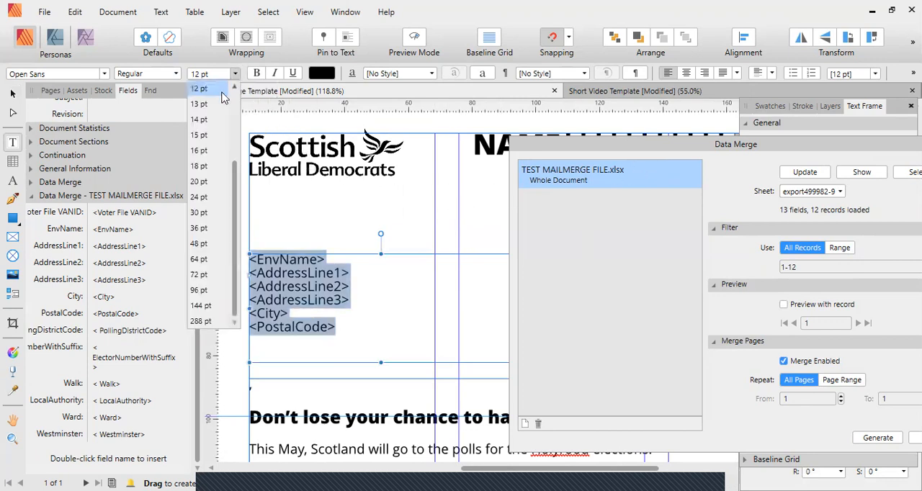
{"action": "left_click", "coordinate": [234, 87]}
{"action": "left_click", "coordinate": [216, 90]}
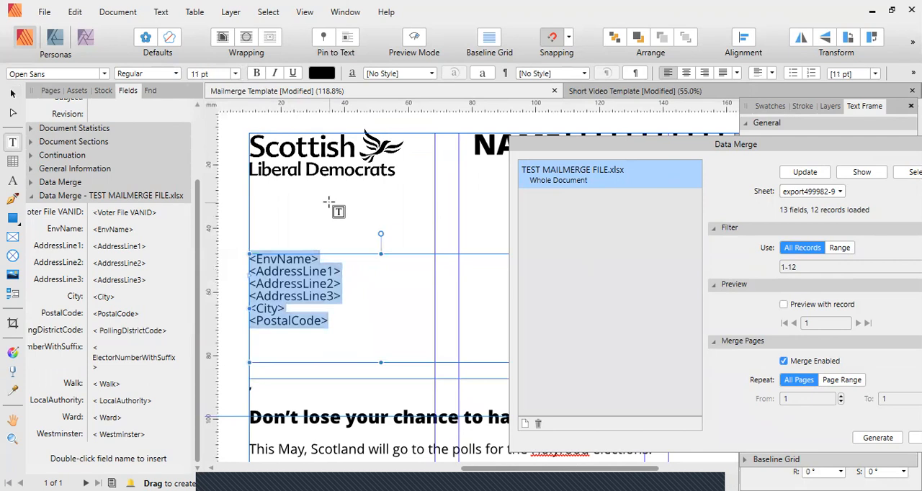
{"action": "left_click", "coordinate": [11, 96]}
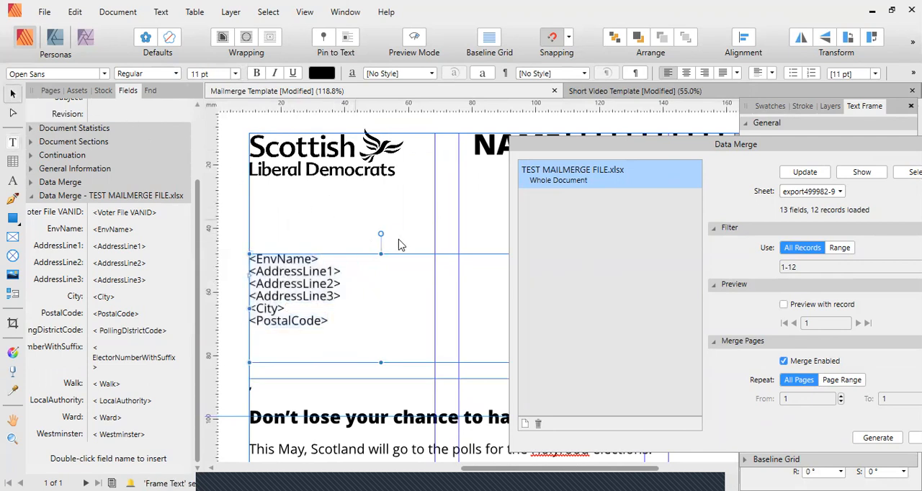
{"action": "left_click_drag", "start_coordinate": [449, 233], "coordinate": [475, 227]}
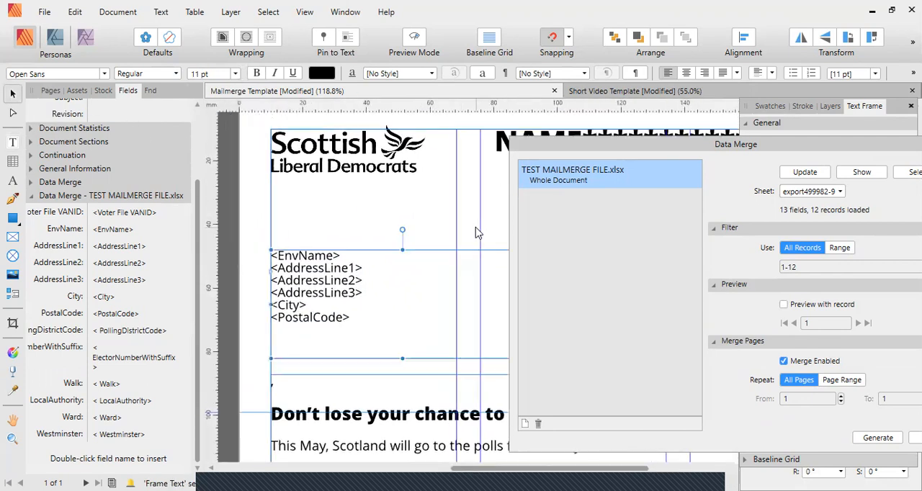
Preview the address block with several records from the data source, checking for blank address lines, and turn the preview off.
{"action": "scroll", "coordinate": [476, 233], "scroll_direction": "down", "scroll_amount": 3}
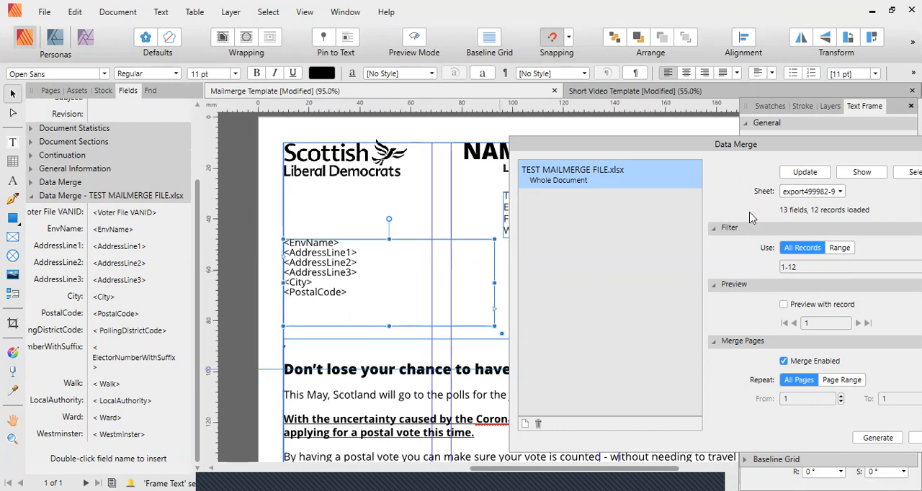
{"action": "left_click", "coordinate": [784, 305]}
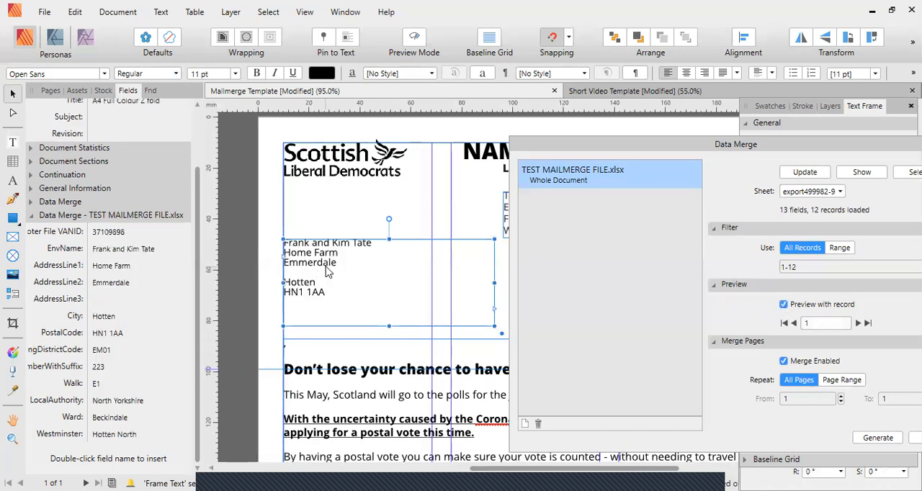
{"action": "scroll", "coordinate": [364, 278], "scroll_direction": "up", "scroll_amount": 4}
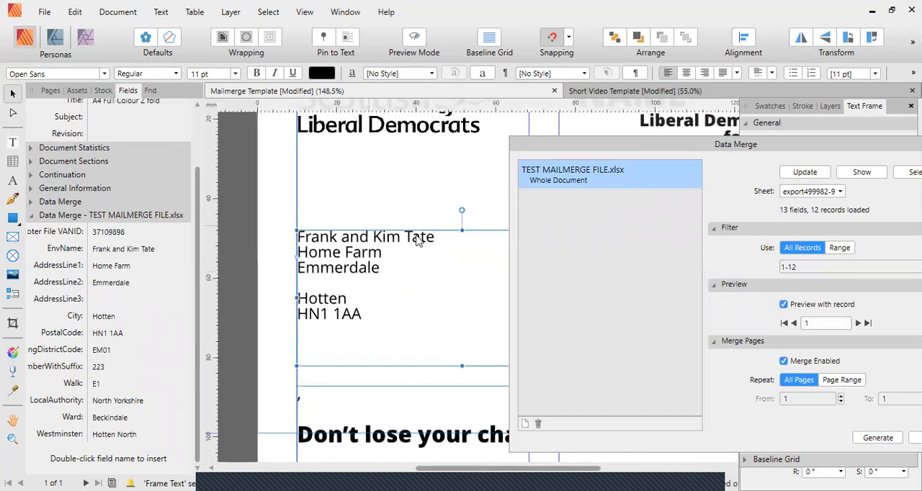
{"action": "left_click", "coordinate": [858, 323]}
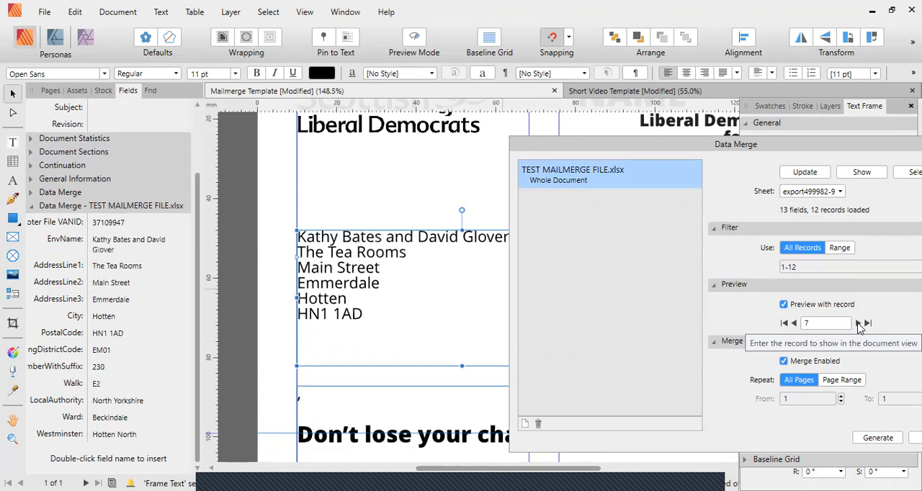
{"action": "left_click", "coordinate": [858, 323]}
{"action": "left_click", "coordinate": [858, 323]}
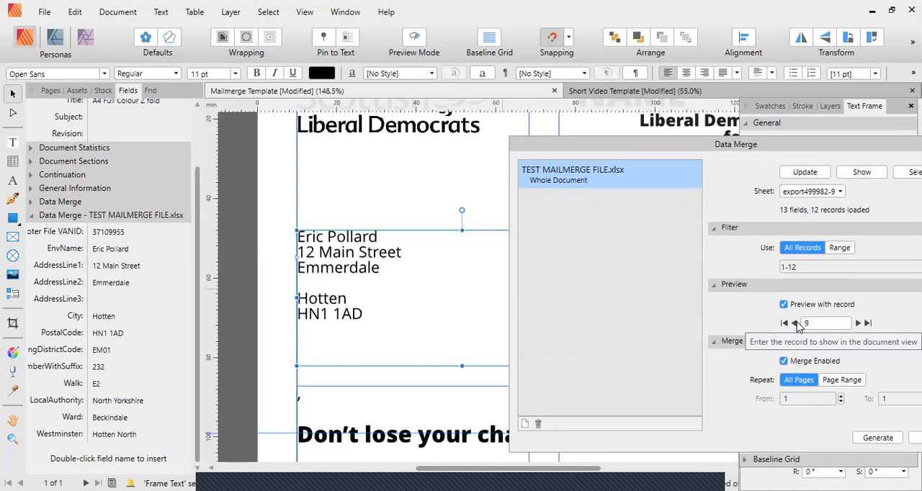
{"action": "left_click", "coordinate": [795, 323]}
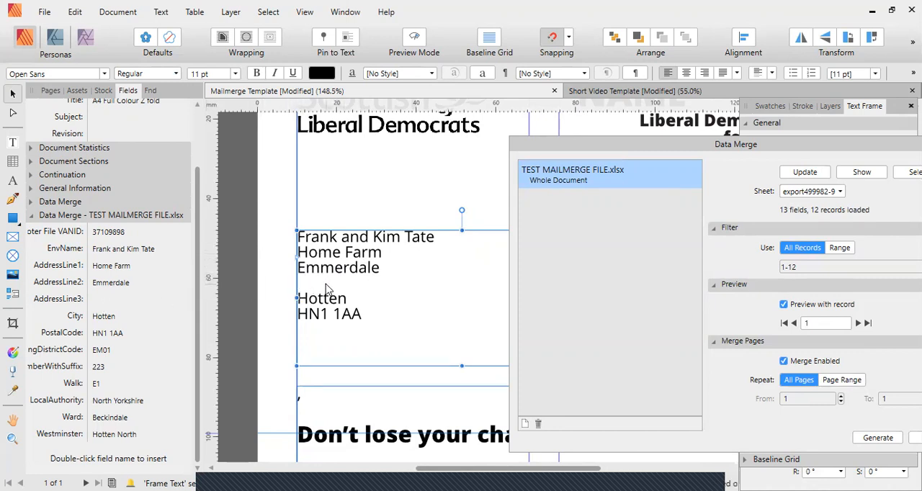
{"action": "left_click", "coordinate": [858, 324]}
{"action": "left_click", "coordinate": [858, 324]}
{"action": "left_click", "coordinate": [858, 324]}
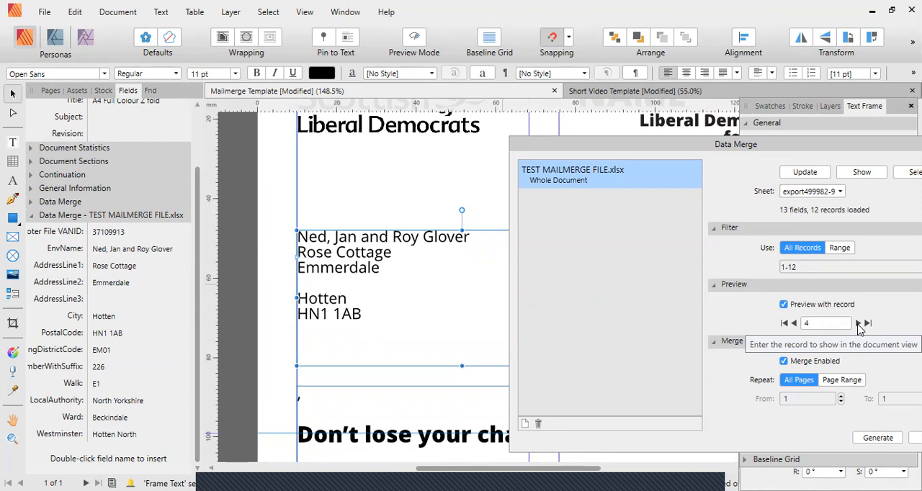
{"action": "left_click", "coordinate": [858, 325]}
{"action": "left_click", "coordinate": [858, 324]}
{"action": "left_click", "coordinate": [858, 325]}
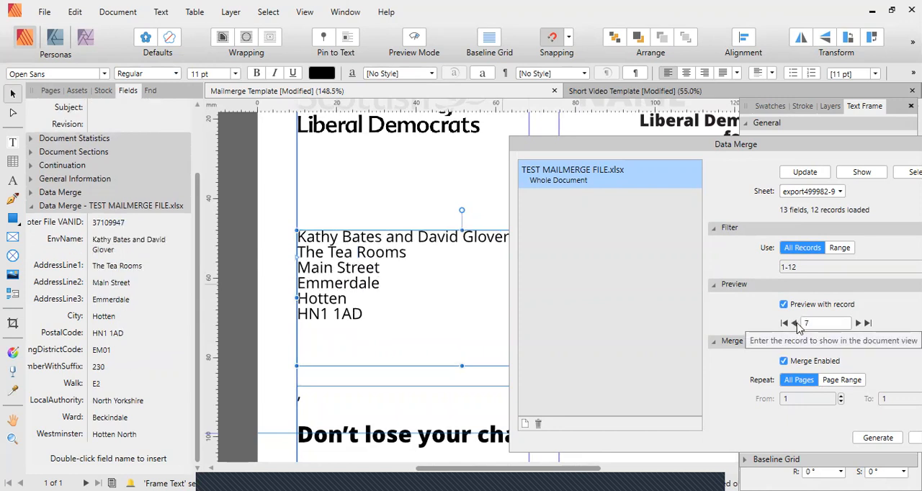
{"action": "left_click", "coordinate": [795, 325]}
{"action": "left_click", "coordinate": [795, 325]}
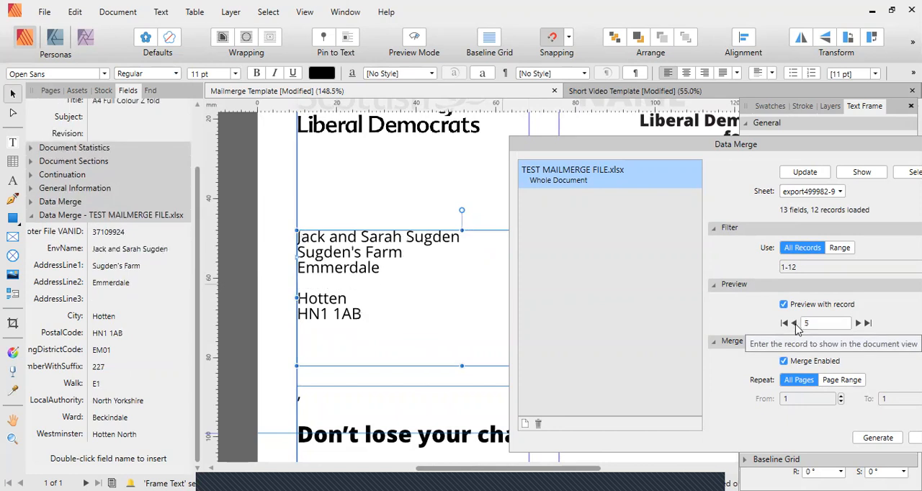
{"action": "left_click", "coordinate": [794, 324]}
{"action": "left_click", "coordinate": [783, 305]}
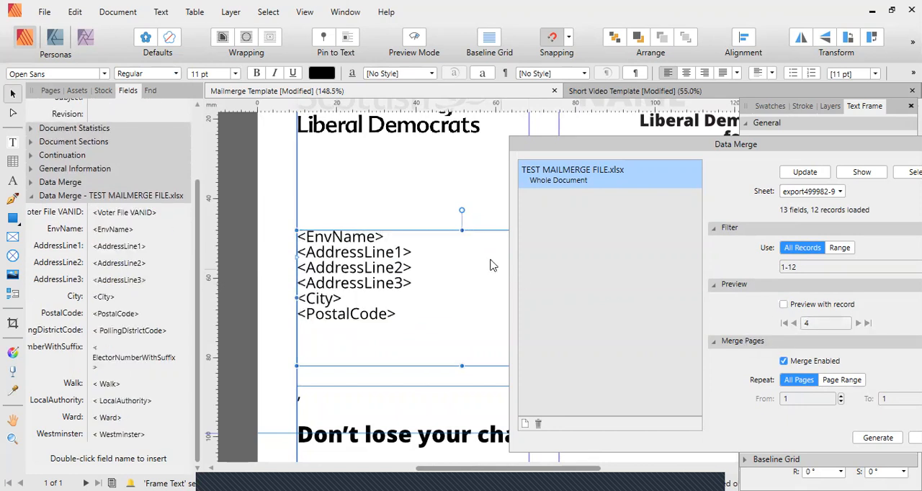
Remove the line breaks between the six address merge fields so that they run on continuously.
{"action": "left_click", "coordinate": [395, 239]}
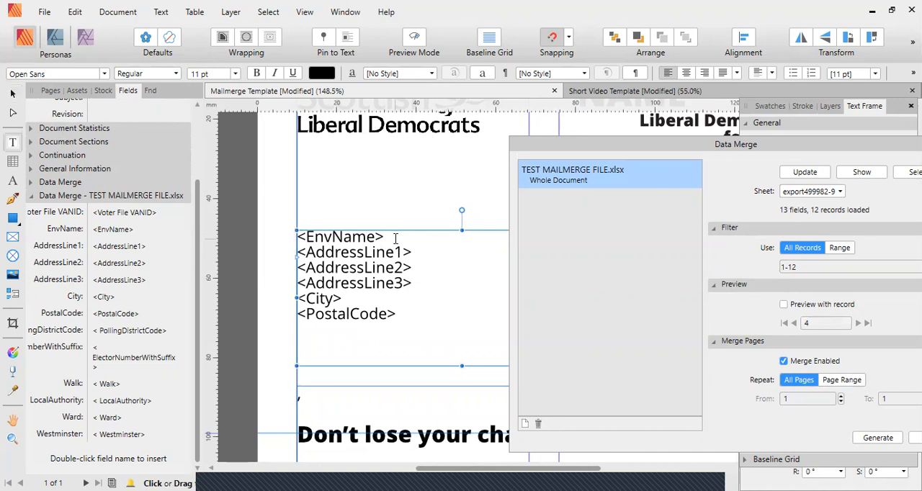
{"action": "key", "text": "Delete"}
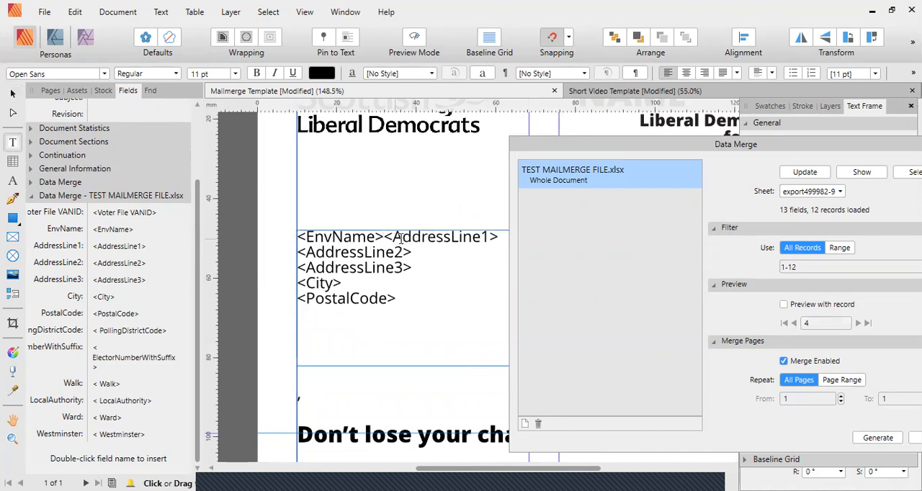
{"action": "key", "text": "Delete"}
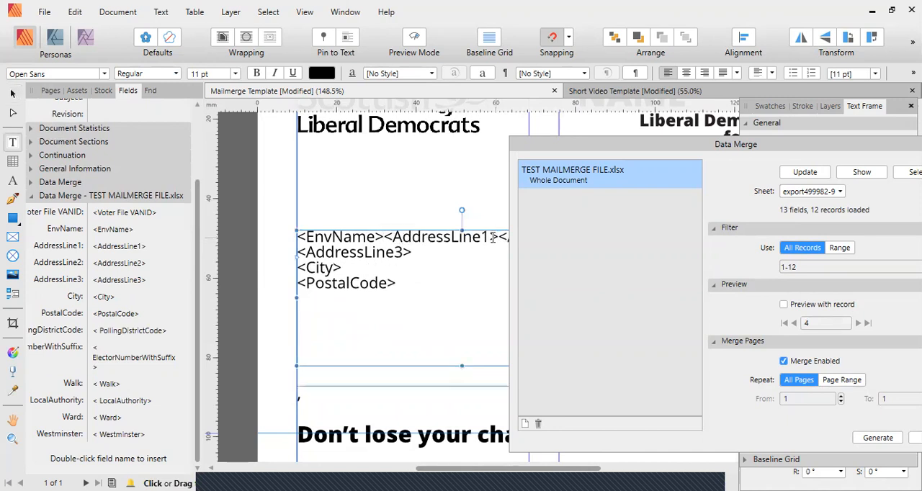
{"action": "scroll", "coordinate": [408, 230], "scroll_direction": "down", "scroll_amount": 1}
{"action": "scroll", "coordinate": [382, 222], "scroll_direction": "right", "scroll_amount": 1}
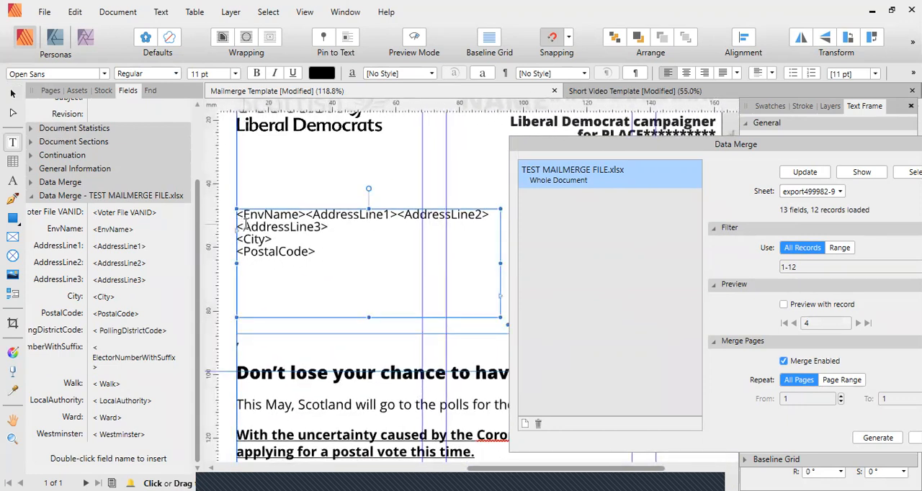
{"action": "key", "text": "BackSpace"}
{"action": "left_click", "coordinate": [323, 225]}
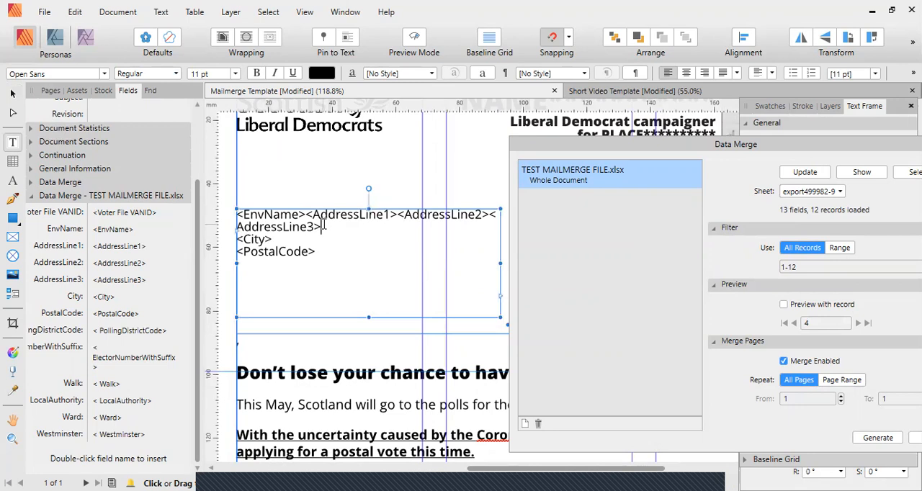
{"action": "key", "text": "Delete"}
{"action": "left_click", "coordinate": [370, 227]}
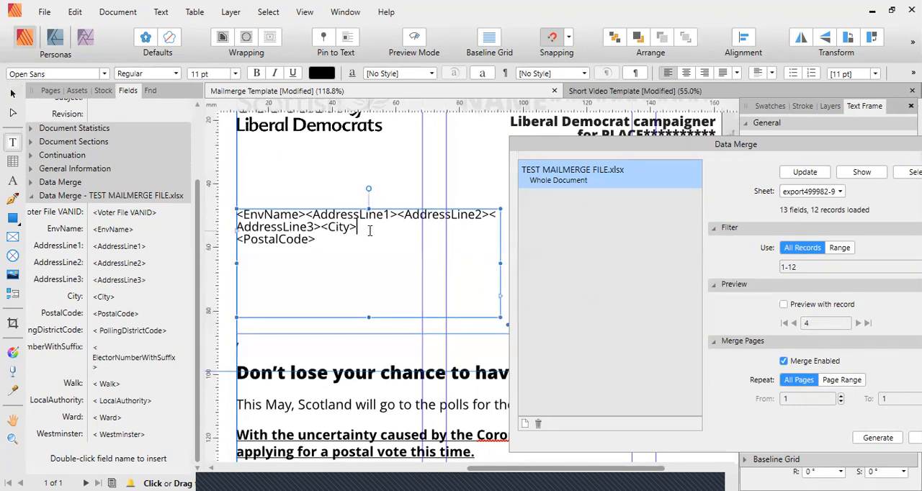
{"action": "key", "text": "Delete"}
Insert a "$" separator between each pair of neighbouring merge fields, from EnvName through to PostalCode.
{"action": "left_click", "coordinate": [306, 215]}
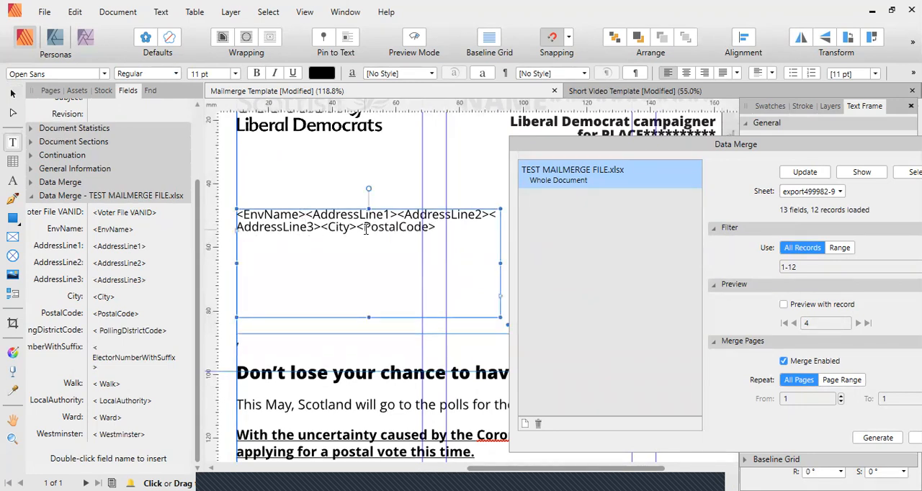
{"action": "type", "text": "$"}
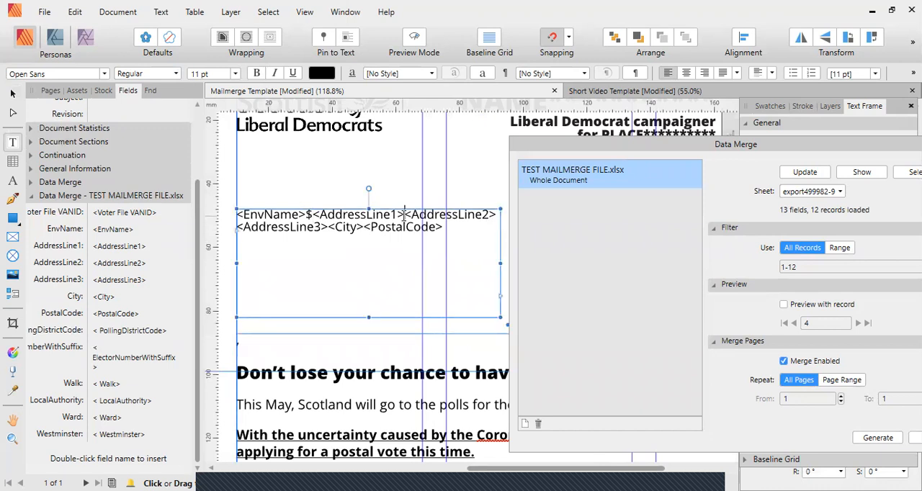
{"action": "left_click", "coordinate": [404, 215]}
{"action": "type", "text": "$"}
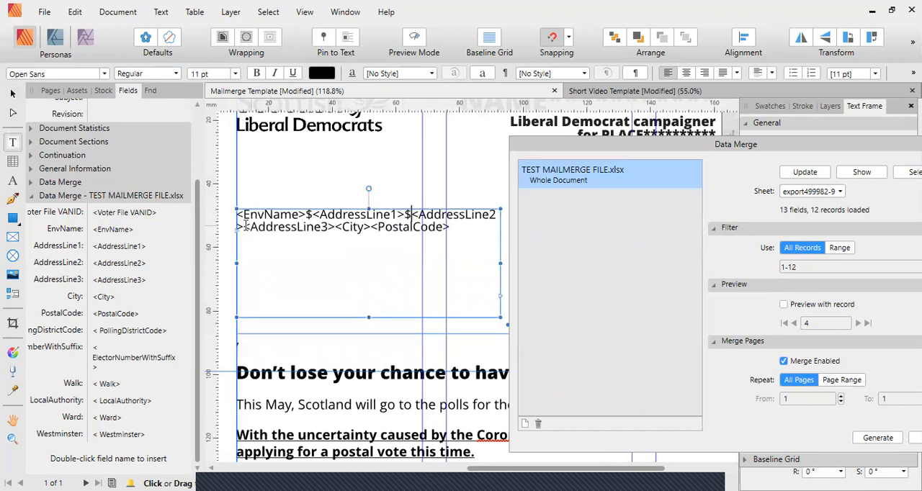
{"action": "left_click", "coordinate": [244, 226]}
{"action": "type", "text": "$"}
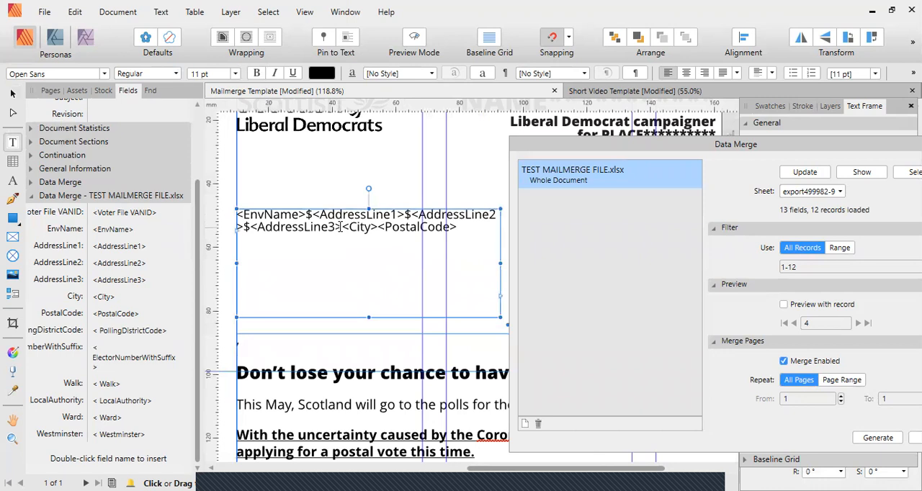
{"action": "left_click", "coordinate": [342, 226]}
{"action": "type", "text": "$"}
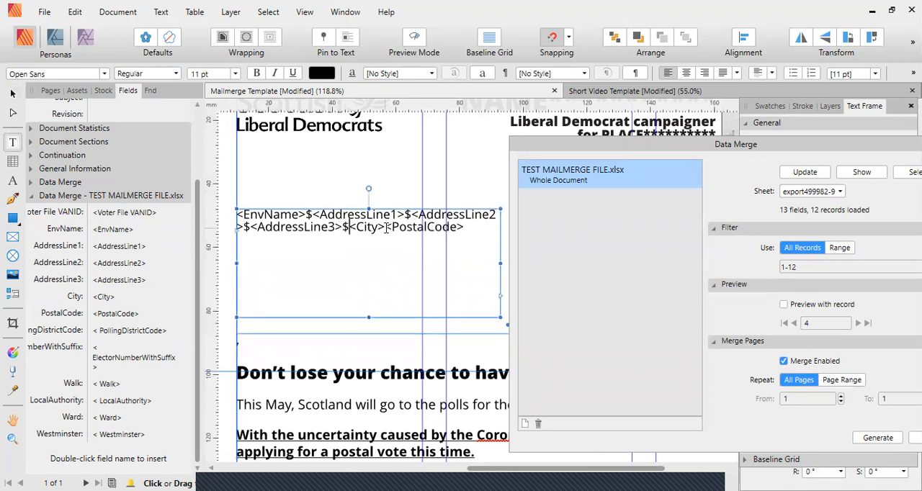
{"action": "left_click", "coordinate": [387, 227]}
{"action": "type", "text": "$"}
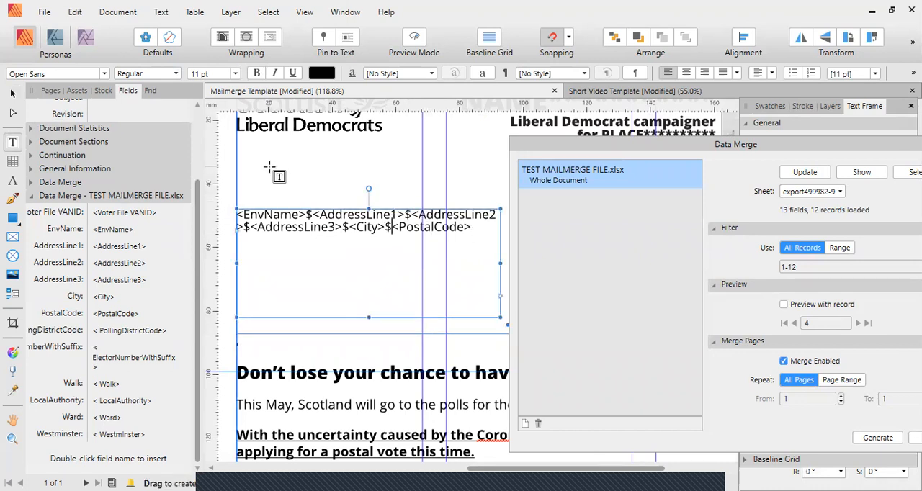
Preview the "$"-separated address block with merge records, stepping back to record 1.
{"action": "left_click", "coordinate": [785, 305]}
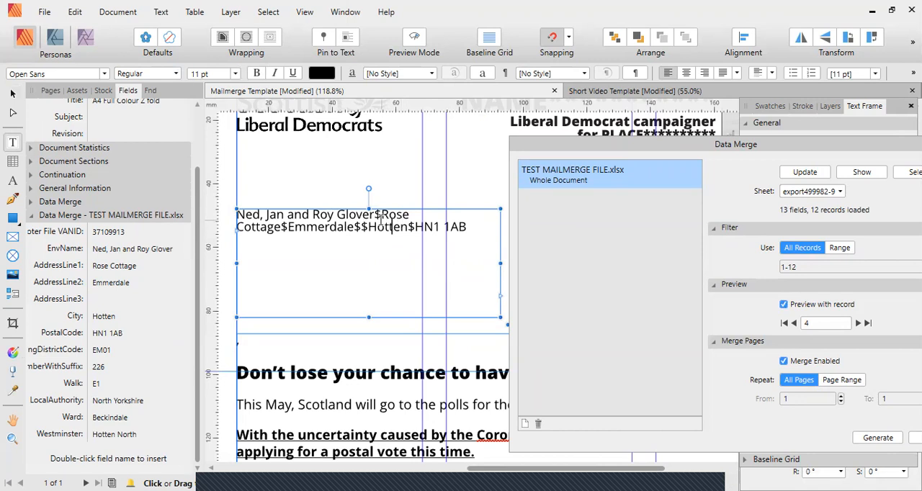
{"action": "left_click", "coordinate": [794, 323]}
{"action": "left_click", "coordinate": [794, 323]}
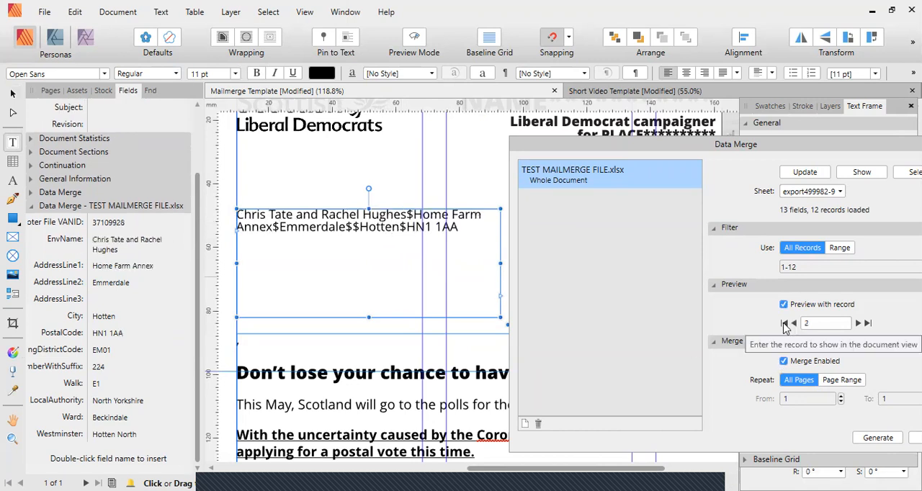
{"action": "left_click", "coordinate": [794, 323]}
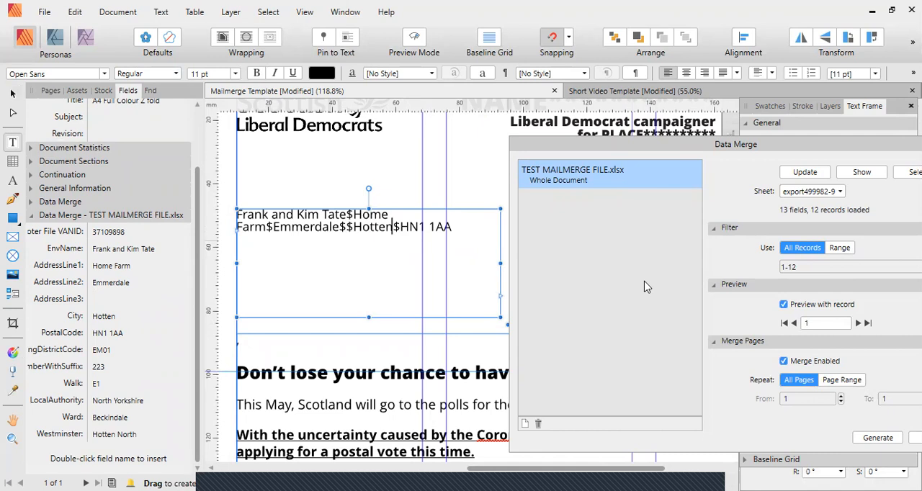
Generate the merged document from all records of TEST MAILMERGE FILE.xlsx, with the merge repeated on all pages.
{"action": "left_click_drag", "start_coordinate": [660, 148], "coordinate": [561, 131]}
{"action": "scroll", "coordinate": [368, 241], "scroll_direction": "down", "scroll_amount": 3}
{"action": "left_click_drag", "start_coordinate": [367, 240], "coordinate": [325, 215]}
{"action": "left_click_drag", "start_coordinate": [536, 132], "coordinate": [547, 144]}
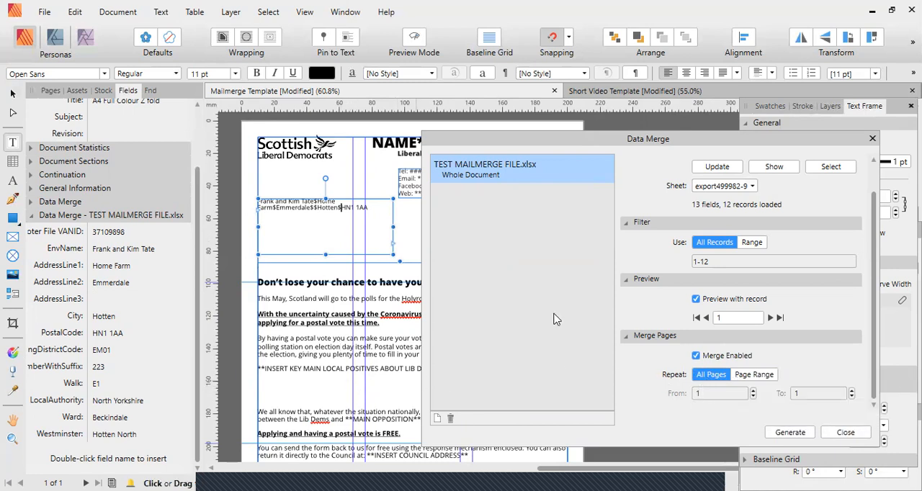
{"action": "left_click", "coordinate": [785, 438]}
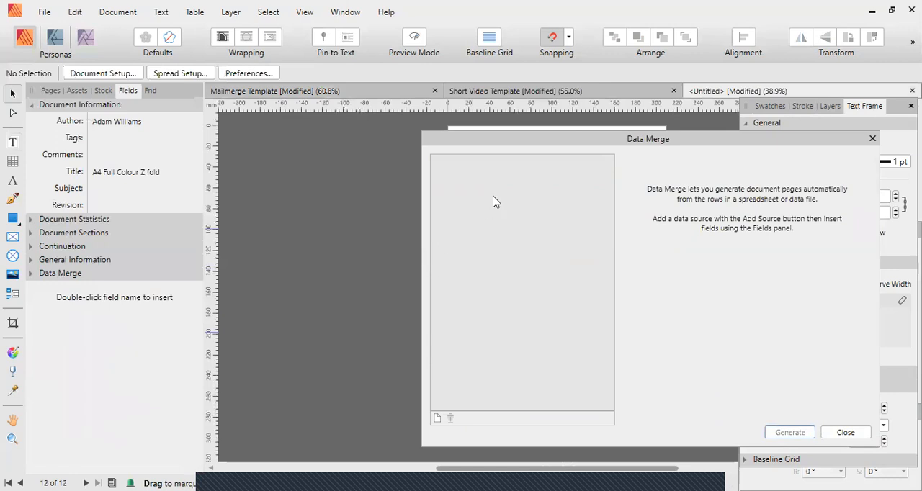
Move the Data Merge window aside and examine the address blocks on the generated letter's pages.
{"action": "left_click_drag", "start_coordinate": [493, 145], "coordinate": [754, 162]}
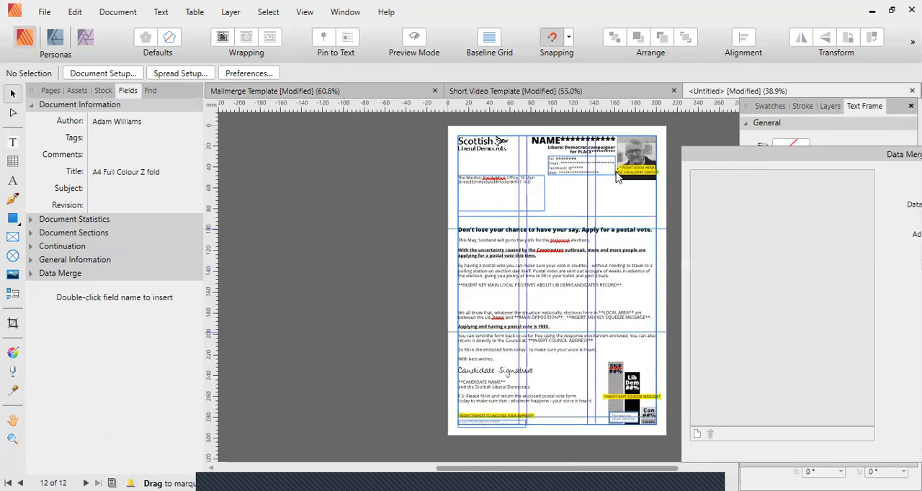
{"action": "scroll", "coordinate": [423, 190], "scroll_direction": "right", "scroll_amount": 4}
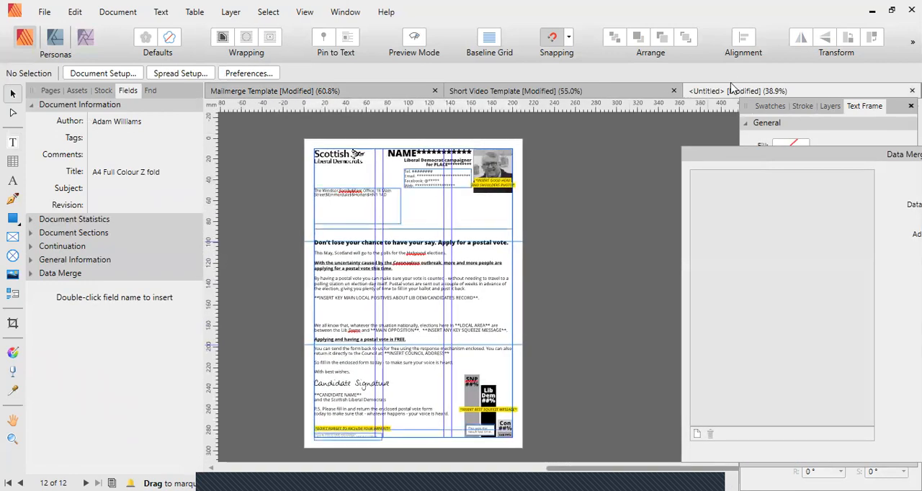
{"action": "scroll", "coordinate": [353, 184], "scroll_direction": "up", "scroll_amount": 5}
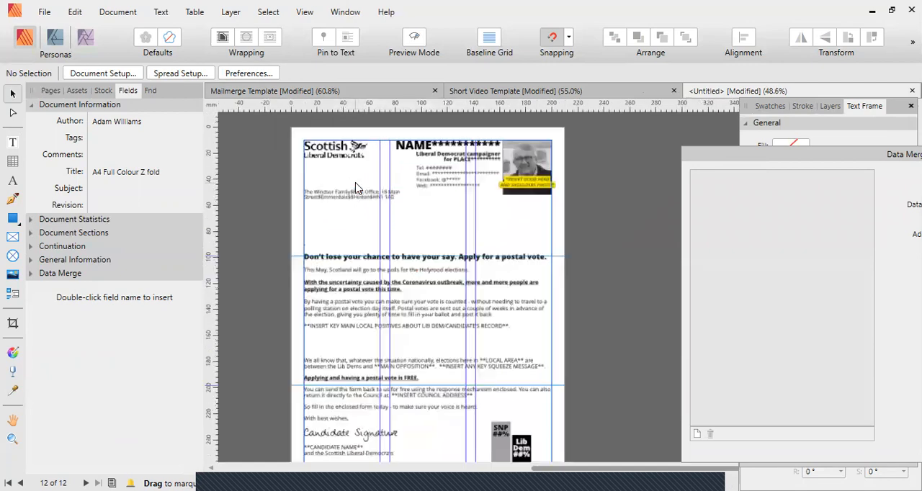
{"action": "scroll", "coordinate": [346, 241], "scroll_direction": "down", "scroll_amount": 2}
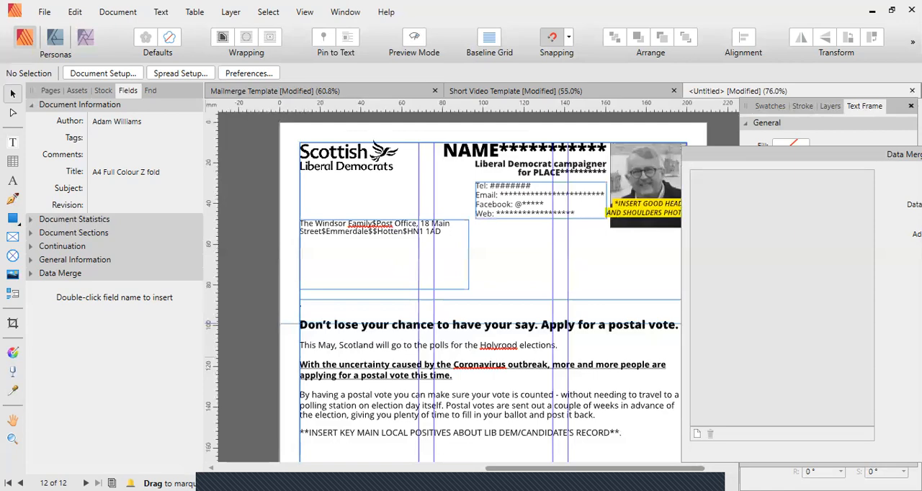
{"action": "scroll", "coordinate": [324, 306], "scroll_direction": "down", "scroll_amount": 4}
{"action": "scroll", "coordinate": [324, 306], "scroll_direction": "left", "scroll_amount": 2}
{"action": "scroll", "coordinate": [344, 308], "scroll_direction": "up", "scroll_amount": 3}
{"action": "scroll", "coordinate": [345, 308], "scroll_direction": "down", "scroll_amount": 1}
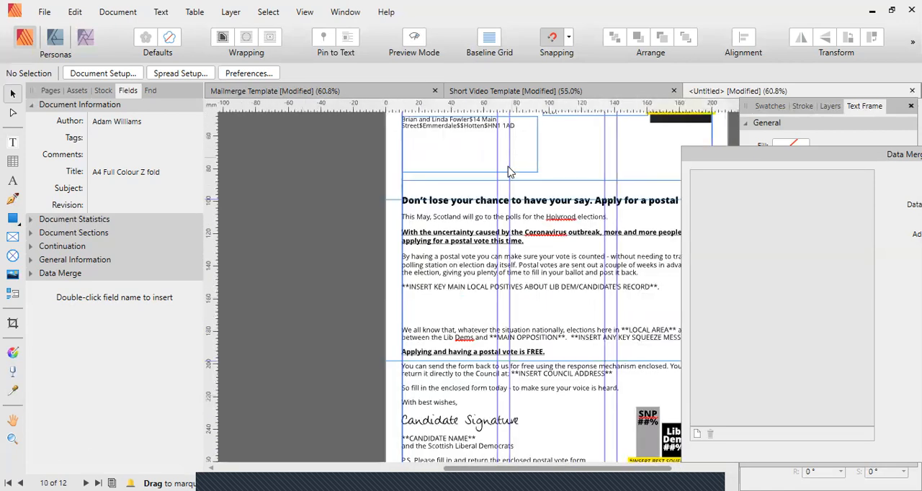
{"action": "scroll", "coordinate": [504, 298], "scroll_direction": "down", "scroll_amount": 3}
{"action": "scroll", "coordinate": [504, 298], "scroll_direction": "up", "scroll_amount": 1}
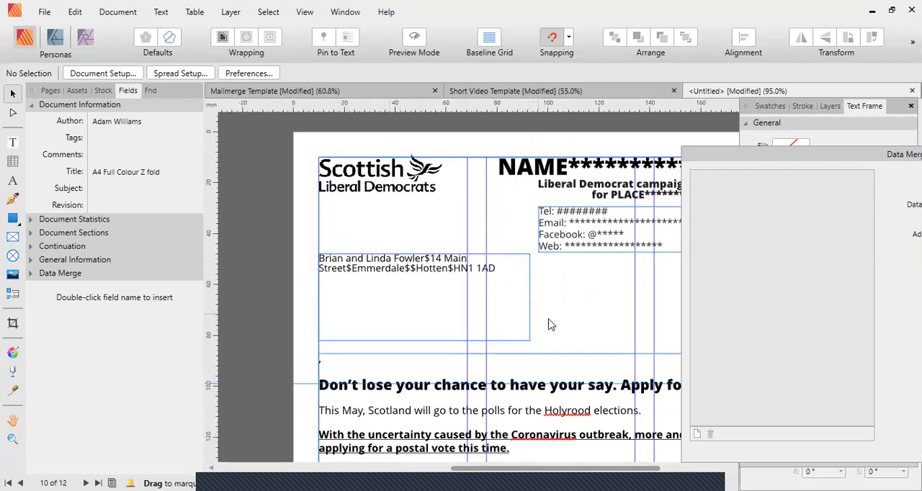
{"action": "scroll", "coordinate": [543, 320], "scroll_direction": "right", "scroll_amount": 2}
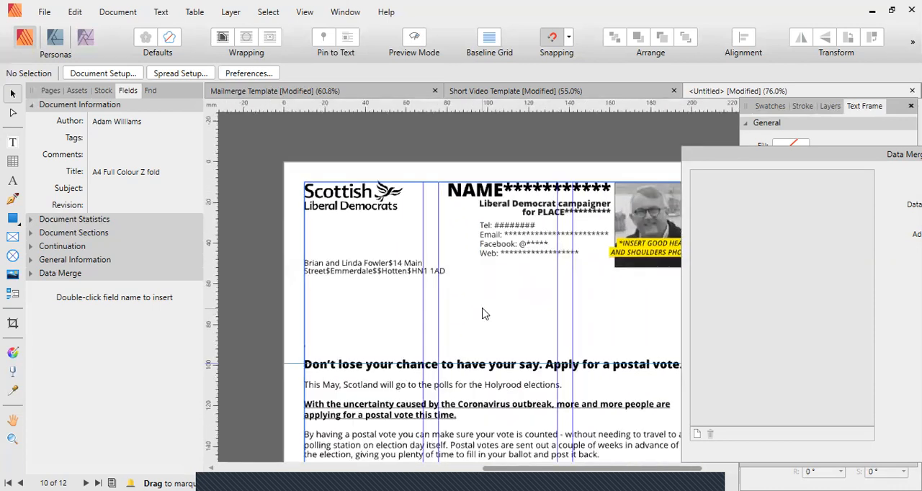
{"action": "scroll", "coordinate": [512, 320], "scroll_direction": "left", "scroll_amount": 1}
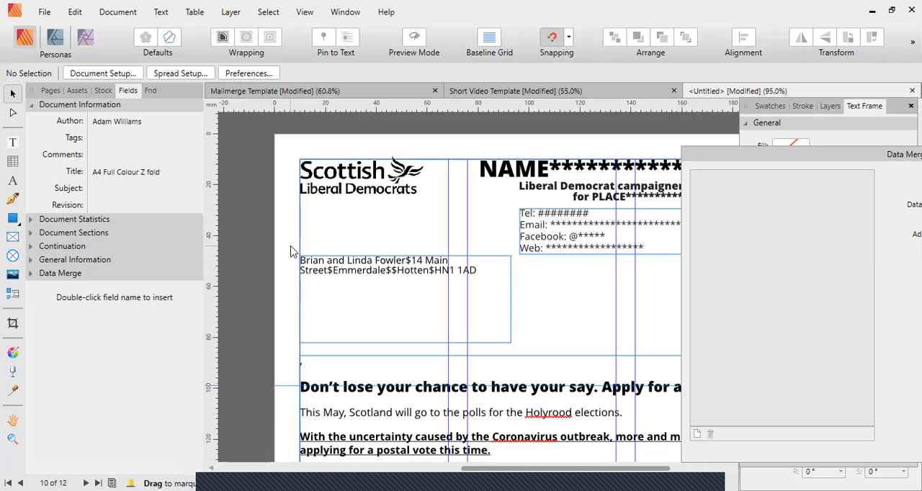
Search the merged document for "$$$" in Find and Replace, with a line break as the replacement.
{"action": "left_click", "coordinate": [152, 91]}
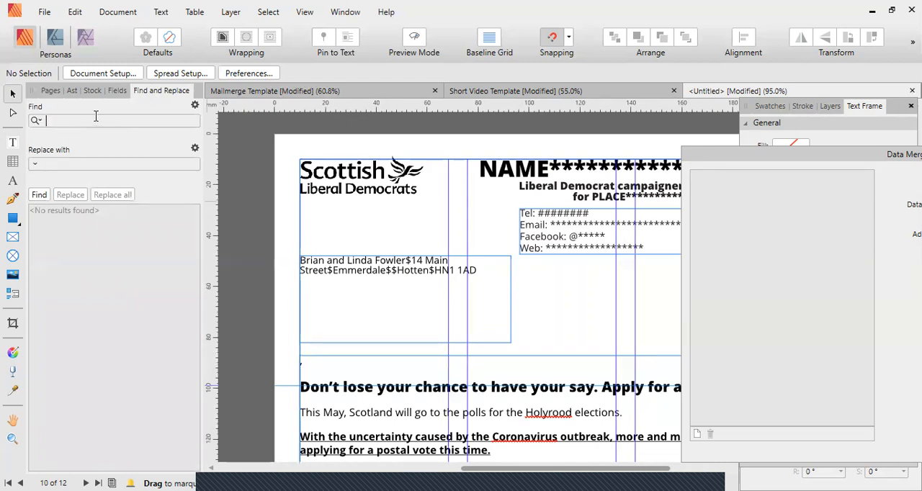
{"action": "type", "text": "$$$"}
{"action": "left_click", "coordinate": [36, 164]}
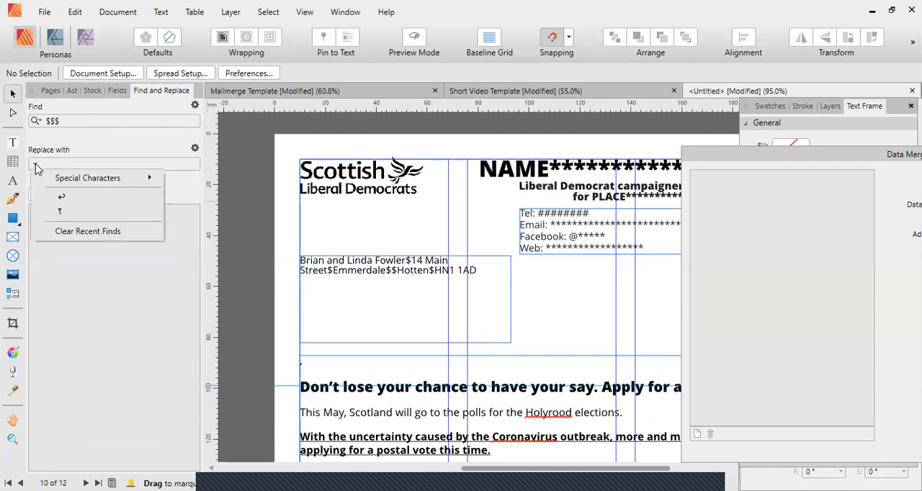
{"action": "left_click", "coordinate": [64, 200]}
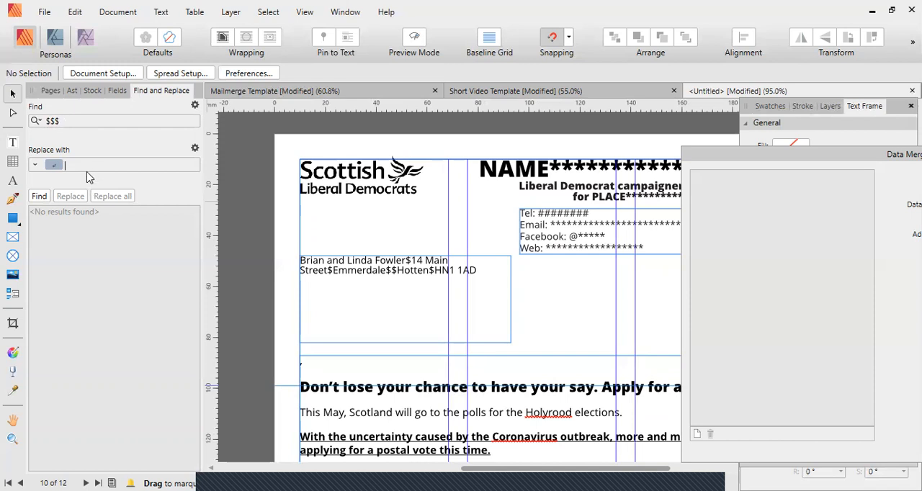
{"action": "left_click", "coordinate": [43, 201]}
Replace every "$$" in the merged document with a line break.
{"action": "left_click", "coordinate": [75, 121]}
{"action": "key", "text": "BackSpace"}
{"action": "left_click", "coordinate": [40, 196]}
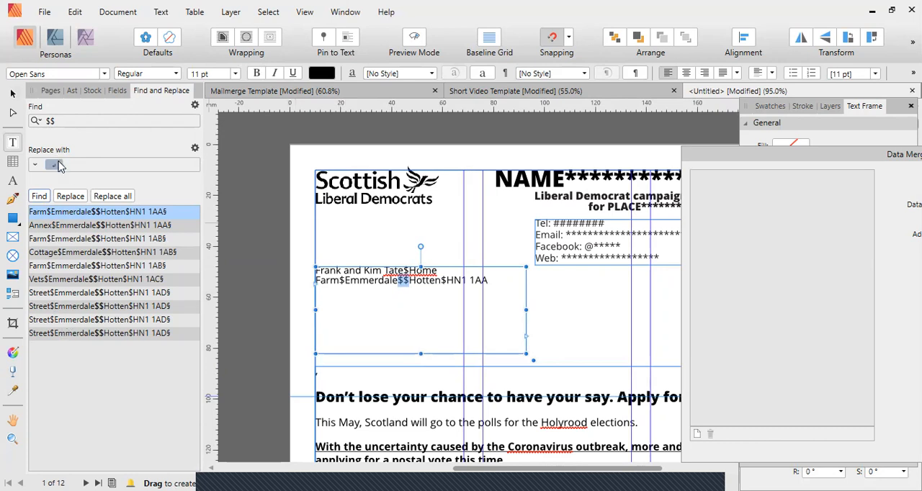
{"action": "left_click", "coordinate": [113, 196]}
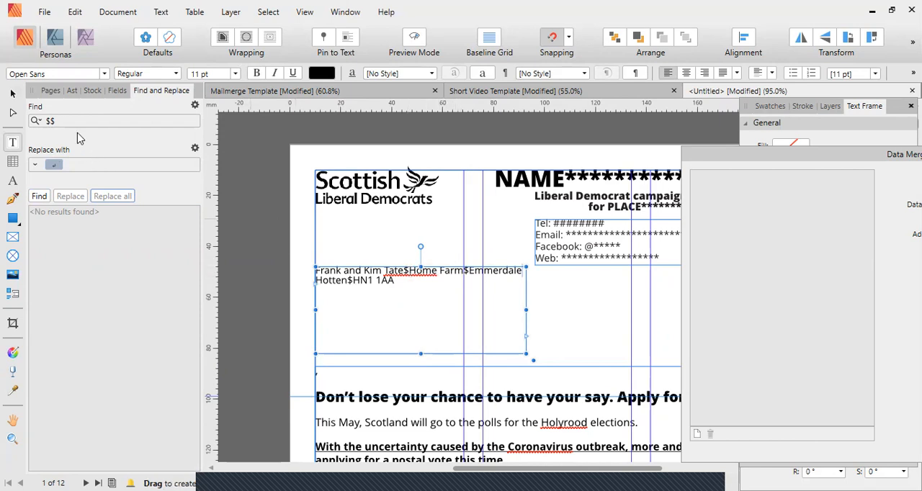
Replace every remaining single "$" in the merged document with a line break and deselect the address frame.
{"action": "key", "text": "BackSpace"}
{"action": "left_click", "coordinate": [39, 202]}
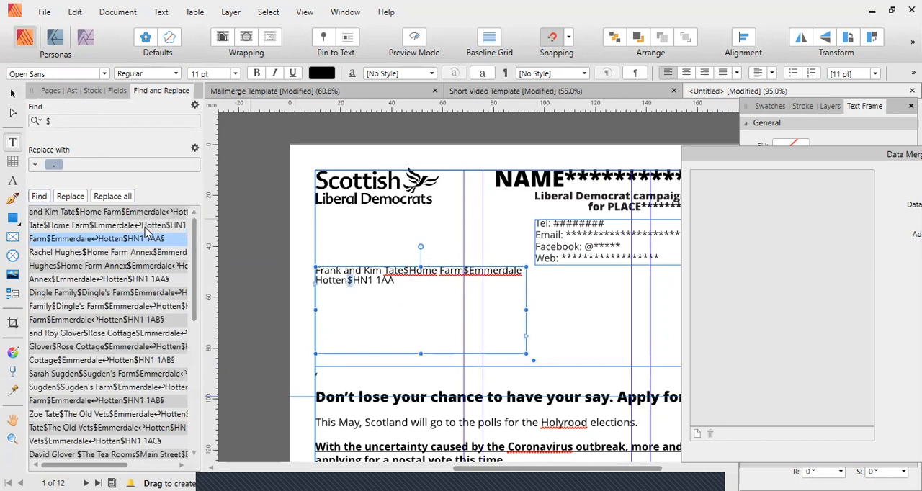
{"action": "left_click", "coordinate": [110, 196]}
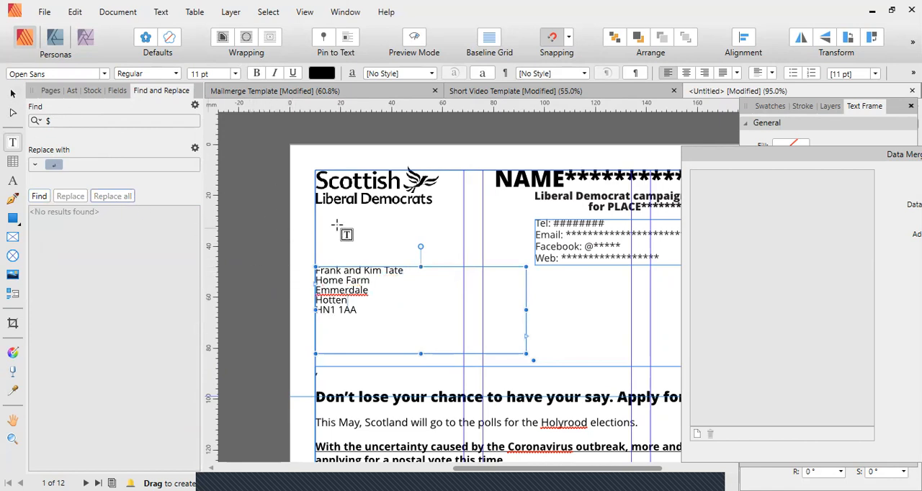
{"action": "left_click", "coordinate": [12, 94]}
{"action": "left_click", "coordinate": [309, 307]}
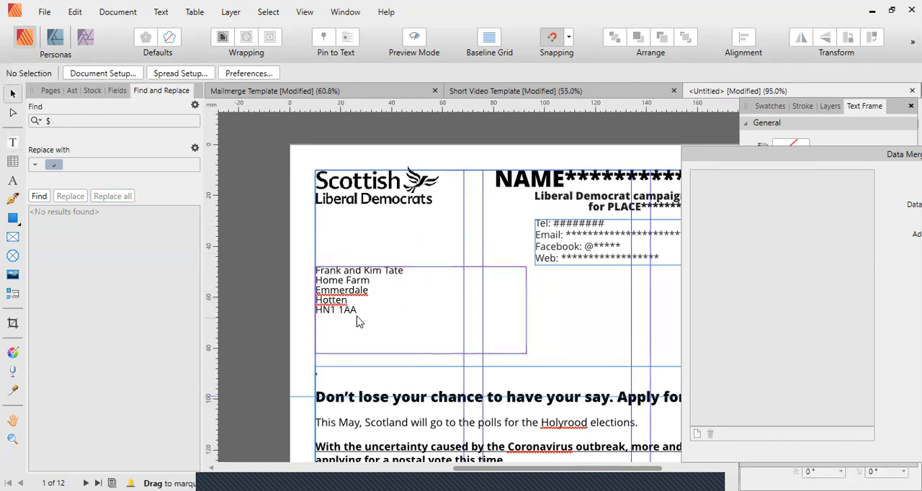
Check the address blocks on pages 1 to 7 of the merged letters for correct line breaks and blank lines.
{"action": "scroll", "coordinate": [360, 322], "scroll_direction": "up", "scroll_amount": 3}
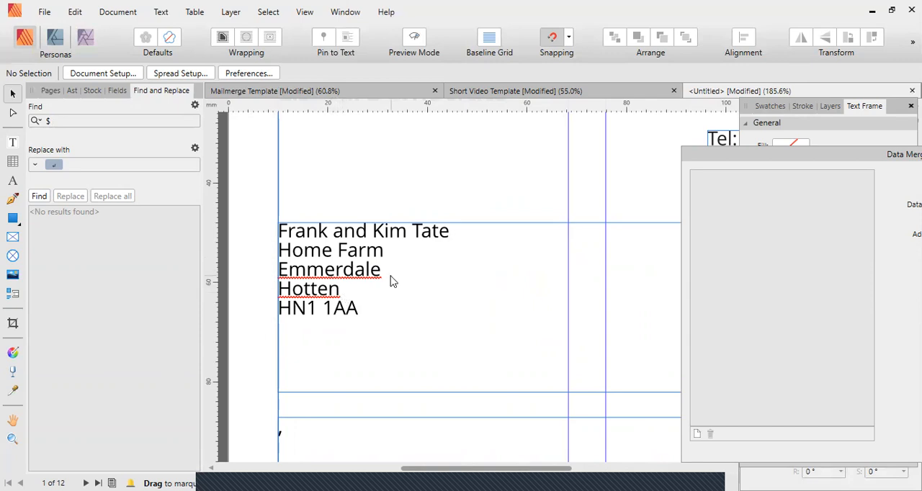
{"action": "scroll", "coordinate": [391, 281], "scroll_direction": "down", "scroll_amount": 4, "text": "ctrl"}
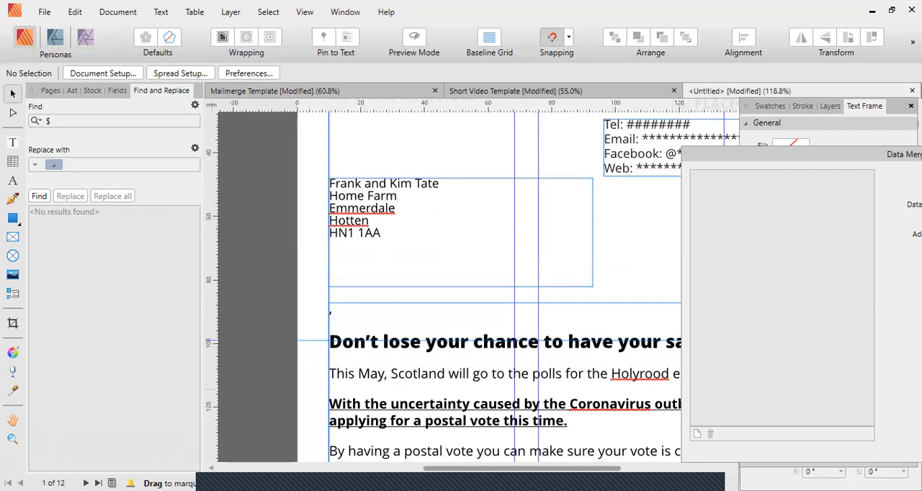
{"action": "left_click", "coordinate": [86, 483]}
{"action": "scroll", "coordinate": [361, 428], "scroll_direction": "up", "scroll_amount": 5}
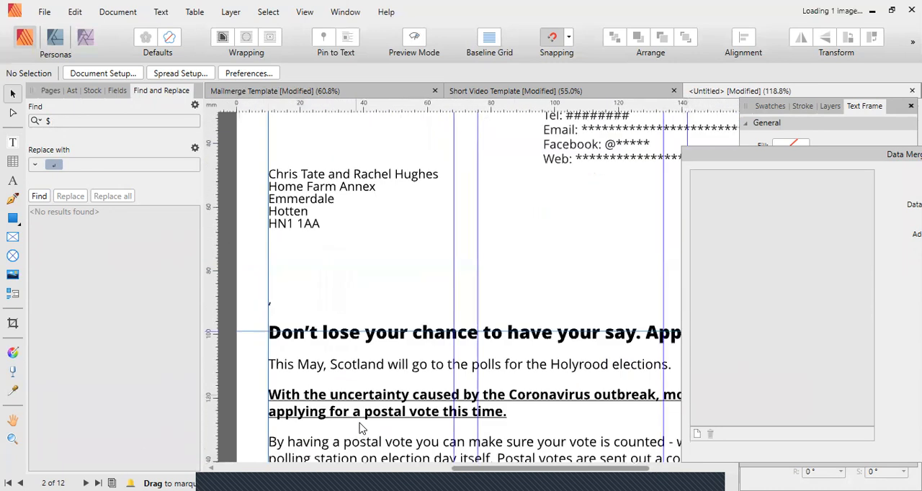
{"action": "scroll", "coordinate": [359, 423], "scroll_direction": "down", "scroll_amount": 1}
{"action": "left_click", "coordinate": [85, 484]}
{"action": "left_click", "coordinate": [86, 483]}
{"action": "scroll", "coordinate": [343, 351], "scroll_direction": "down", "scroll_amount": 2}
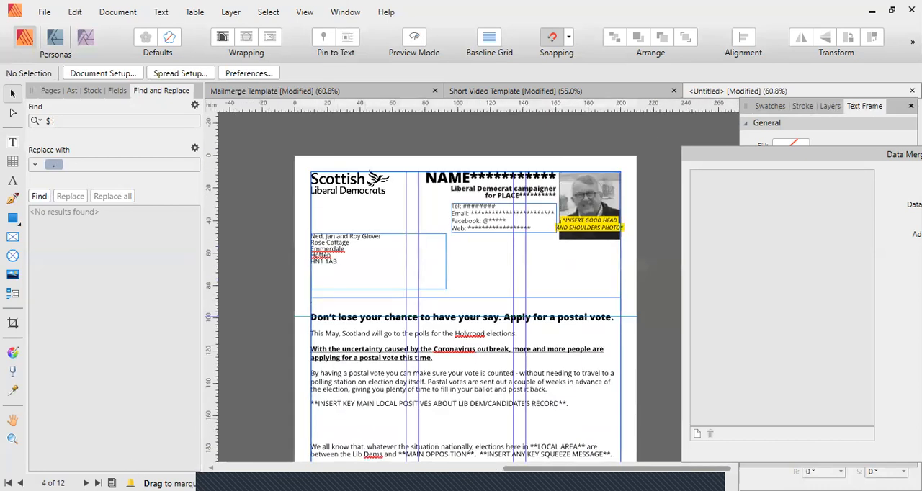
{"action": "left_click", "coordinate": [86, 483]}
{"action": "left_click", "coordinate": [86, 484]}
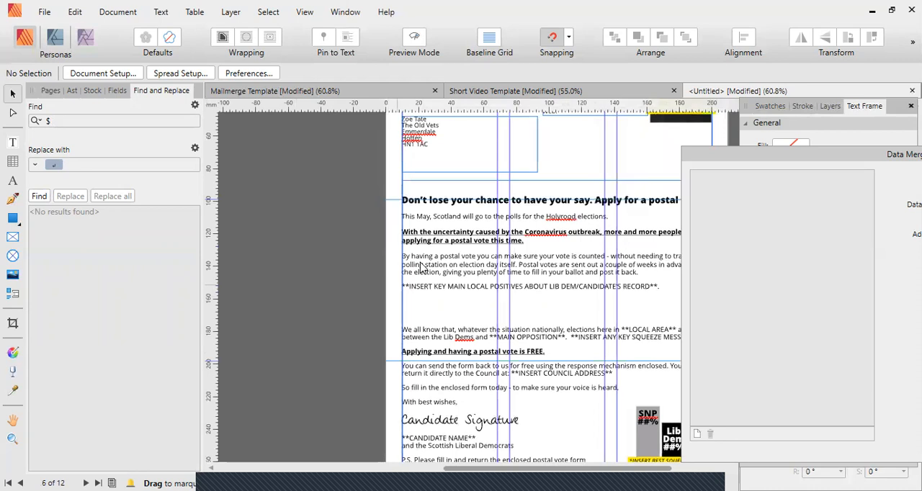
{"action": "left_click", "coordinate": [86, 483]}
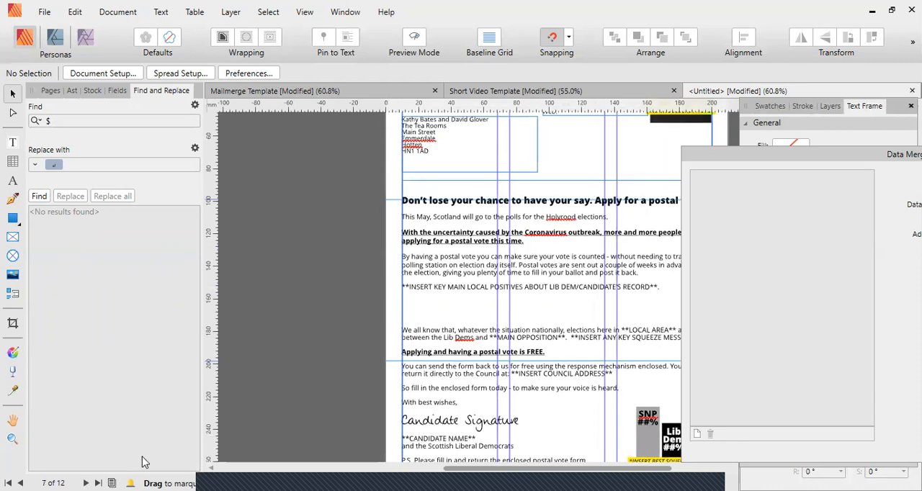
Examine the address block on page 7 closely, along with its text frame and placement on the letter.
{"action": "left_click_drag", "start_coordinate": [436, 129], "coordinate": [436, 265]}
{"action": "scroll", "coordinate": [436, 265], "scroll_direction": "up", "scroll_amount": 4}
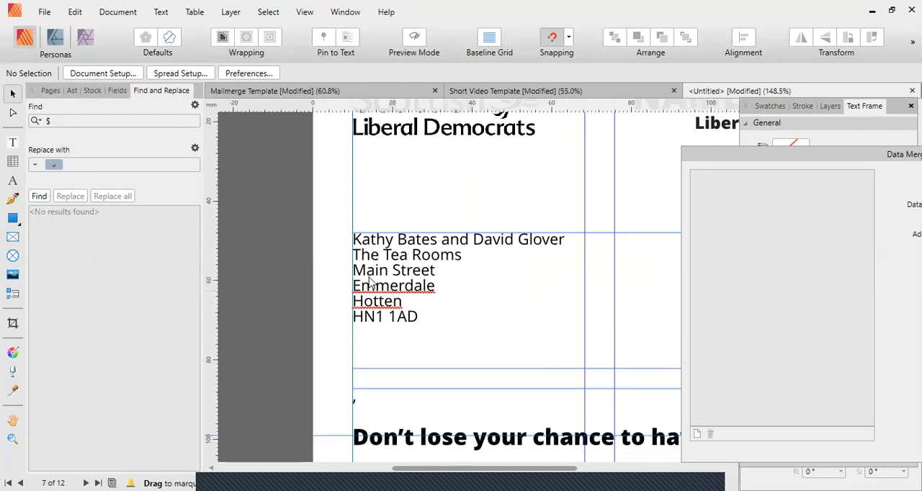
{"action": "scroll", "coordinate": [507, 293], "scroll_direction": "down", "scroll_amount": 4}
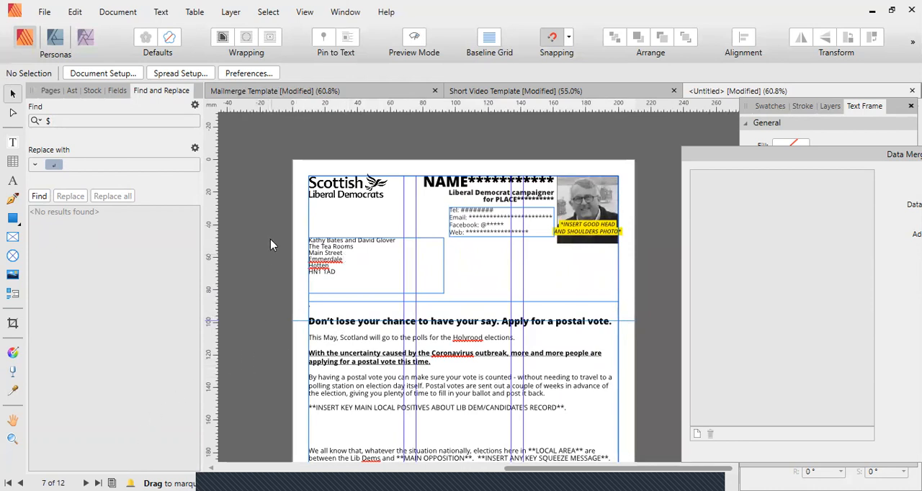
{"action": "scroll", "coordinate": [271, 245], "scroll_direction": "up", "scroll_amount": 1}
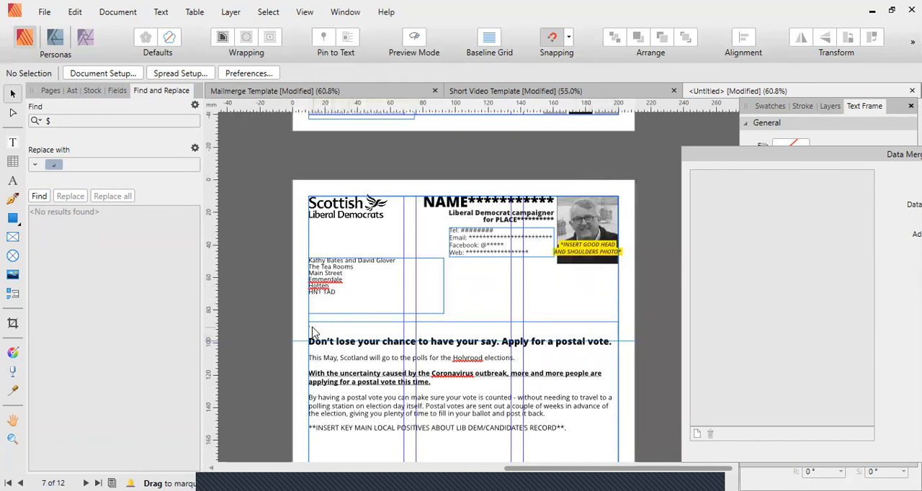
{"action": "scroll", "coordinate": [312, 333], "scroll_direction": "up", "scroll_amount": 3}
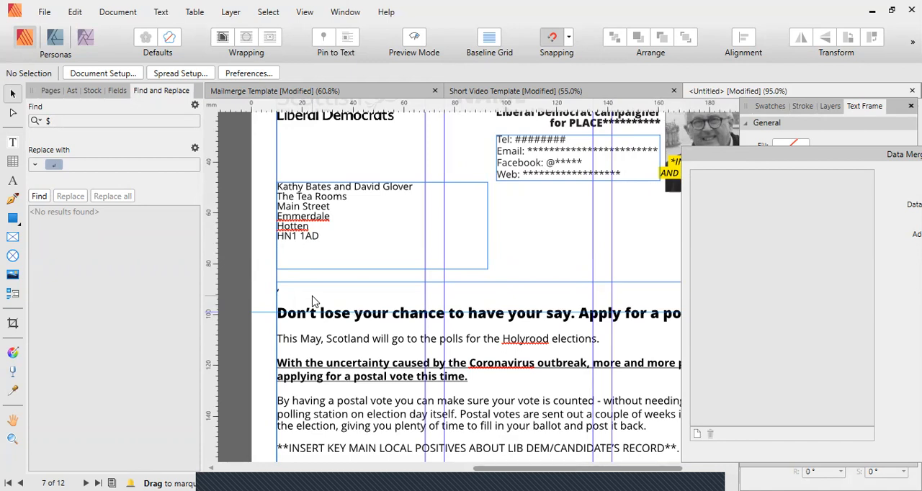
{"action": "left_click", "coordinate": [325, 243]}
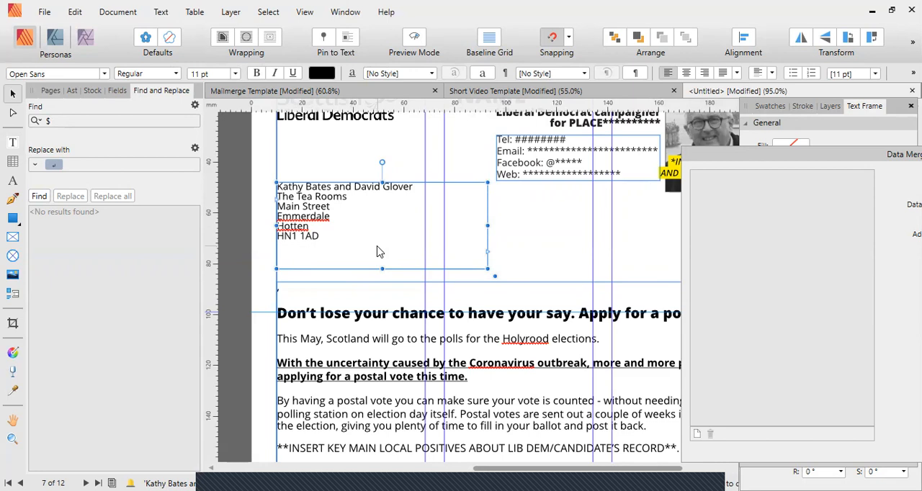
{"action": "scroll", "coordinate": [378, 251], "scroll_direction": "down", "scroll_amount": 4}
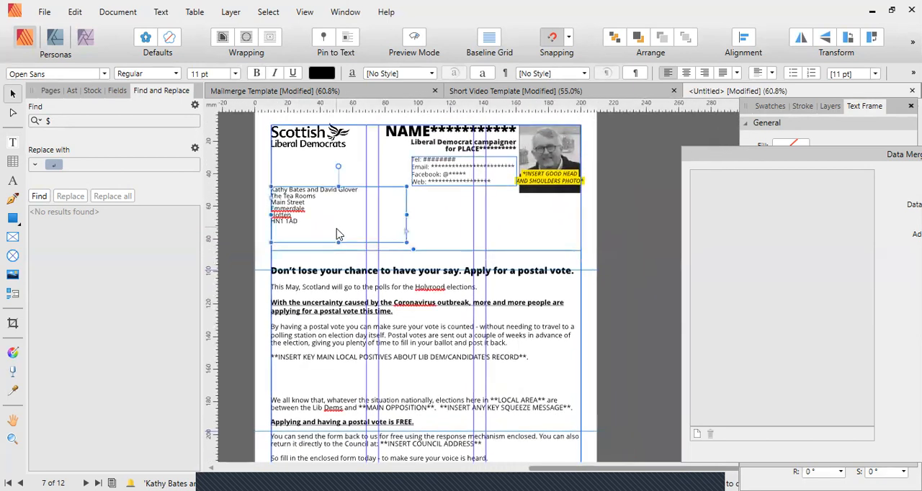
{"action": "scroll", "coordinate": [338, 234], "scroll_direction": "up", "scroll_amount": 2}
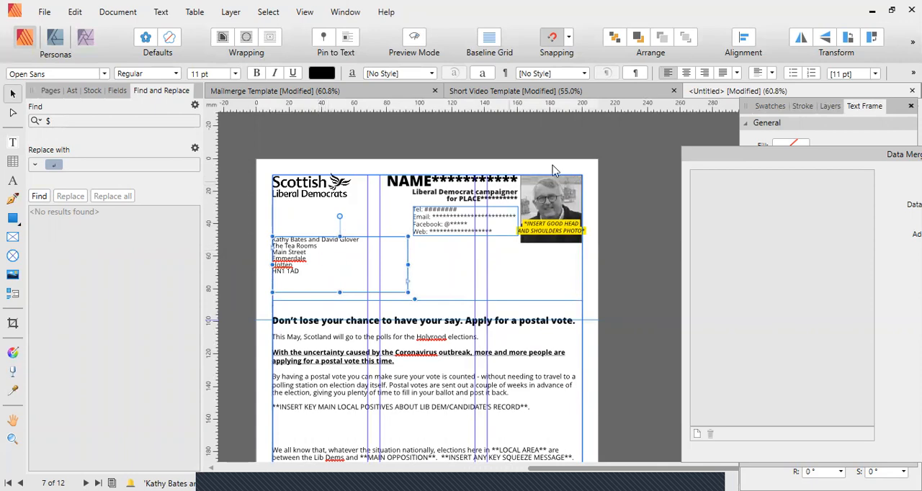
View the merged letters as a whole and open the Print dialog for the document.
{"action": "scroll", "coordinate": [553, 173], "scroll_direction": "up", "scroll_amount": 2}
{"action": "scroll", "coordinate": [521, 307], "scroll_direction": "down", "scroll_amount": 5}
{"action": "scroll", "coordinate": [520, 307], "scroll_direction": "down", "scroll_amount": 6}
{"action": "scroll", "coordinate": [424, 376], "scroll_direction": "up", "scroll_amount": 5}
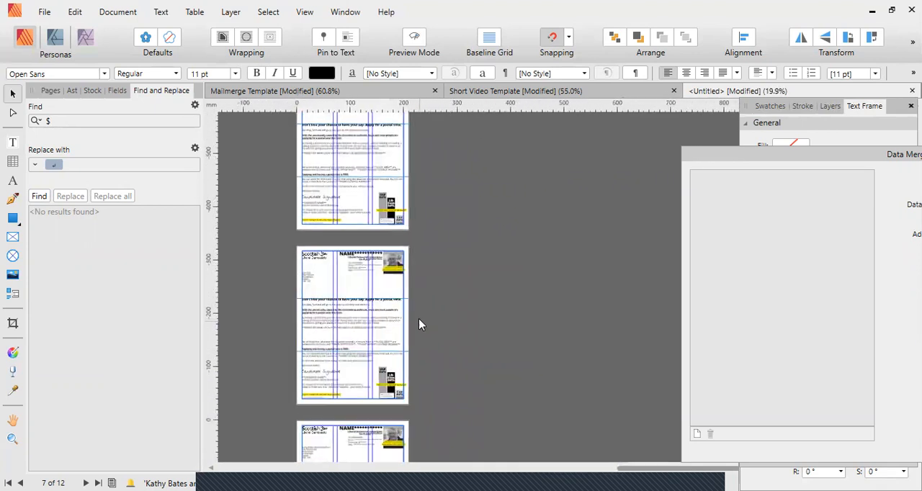
{"action": "scroll", "coordinate": [419, 319], "scroll_direction": "up", "scroll_amount": 1}
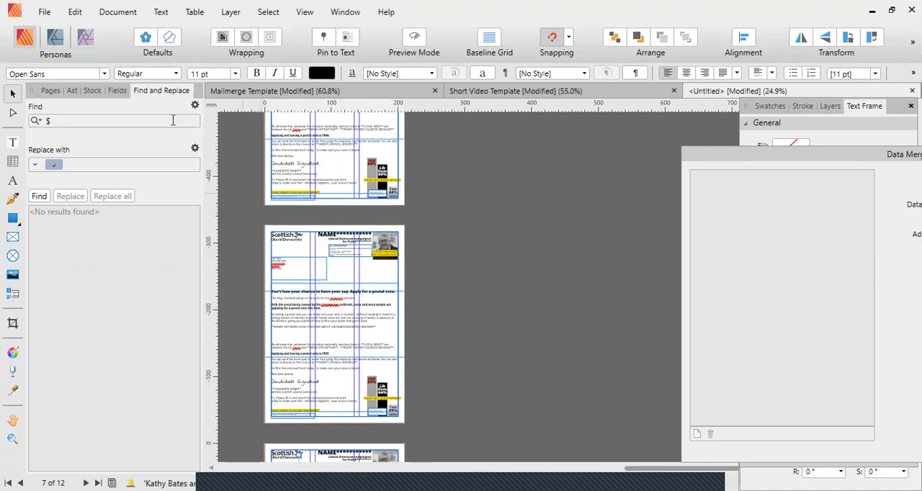
{"action": "left_click", "coordinate": [46, 15]}
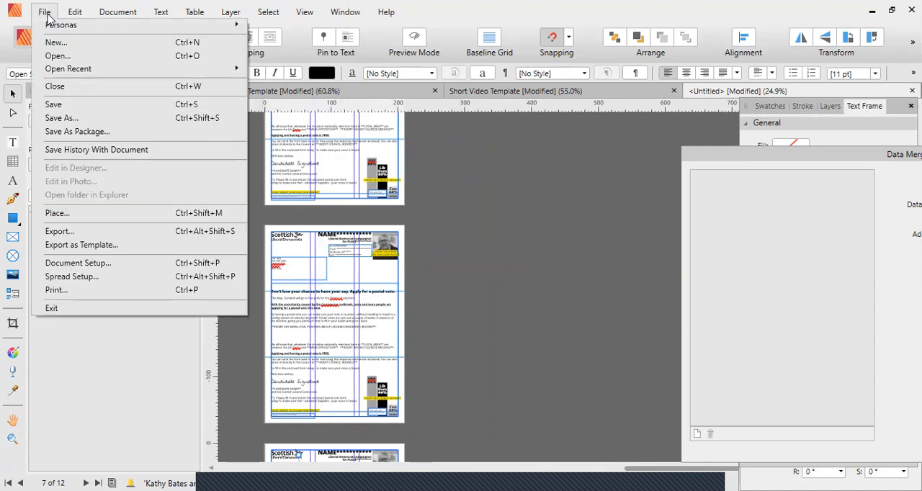
{"action": "left_click", "coordinate": [151, 289]}
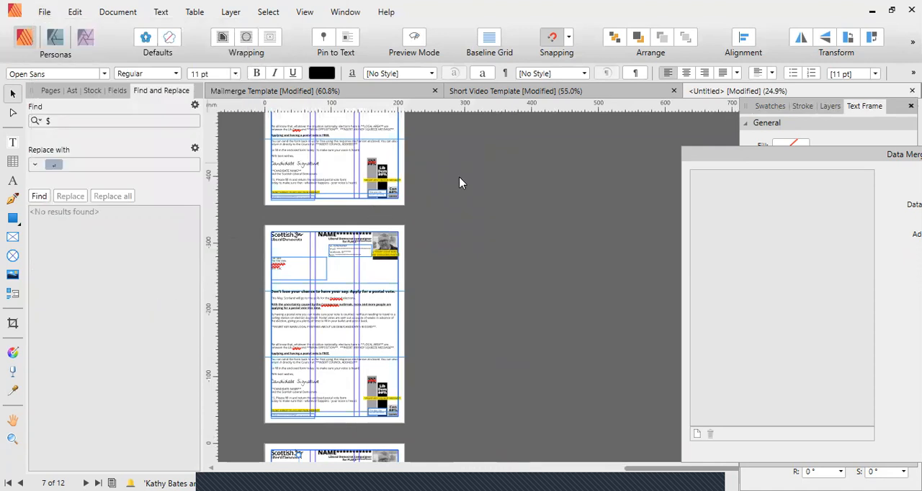